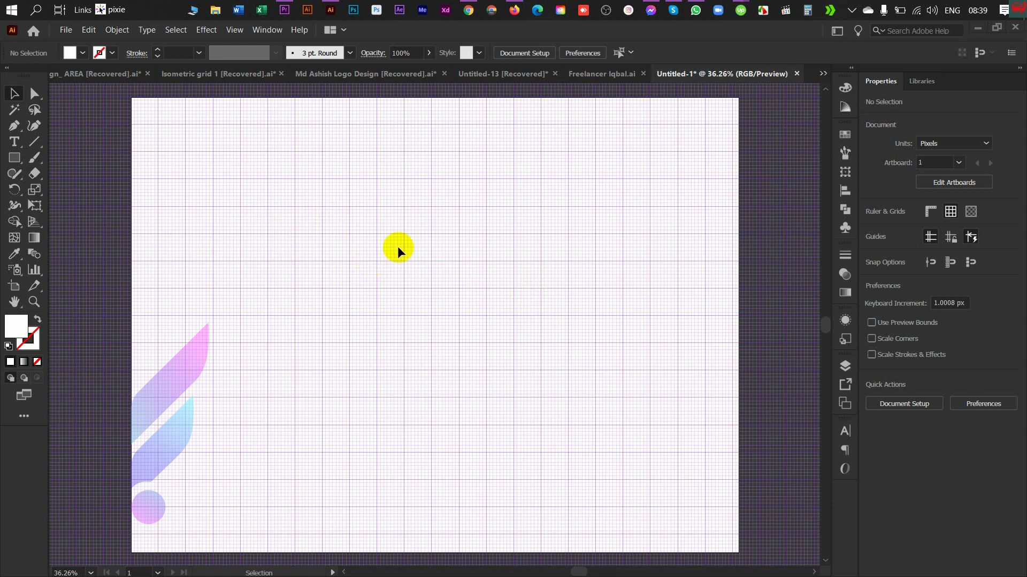
# Show the YouTube channel page in Chrome and return to Illustrator.
pyautogui.click(468, 10)
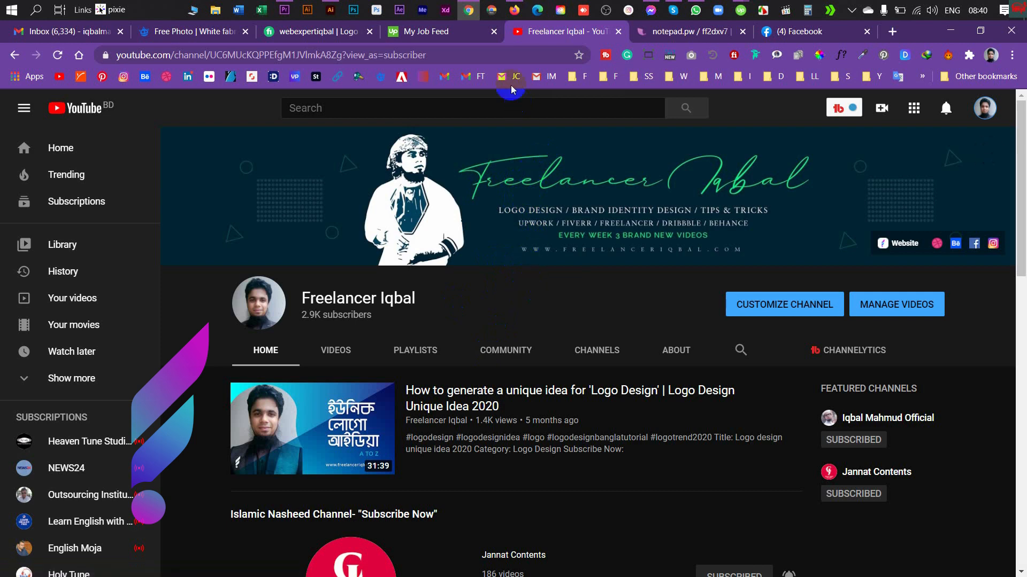
pyautogui.click(330, 10)
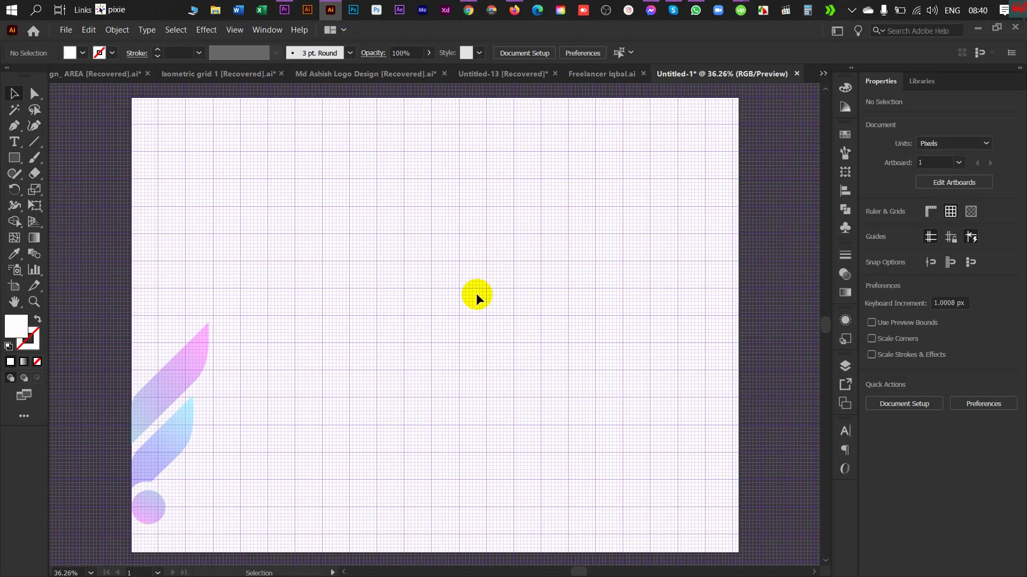
# Prepare the Pen tool with no fill and a 4 pt dark blue stroke.
pyautogui.click(15, 127)
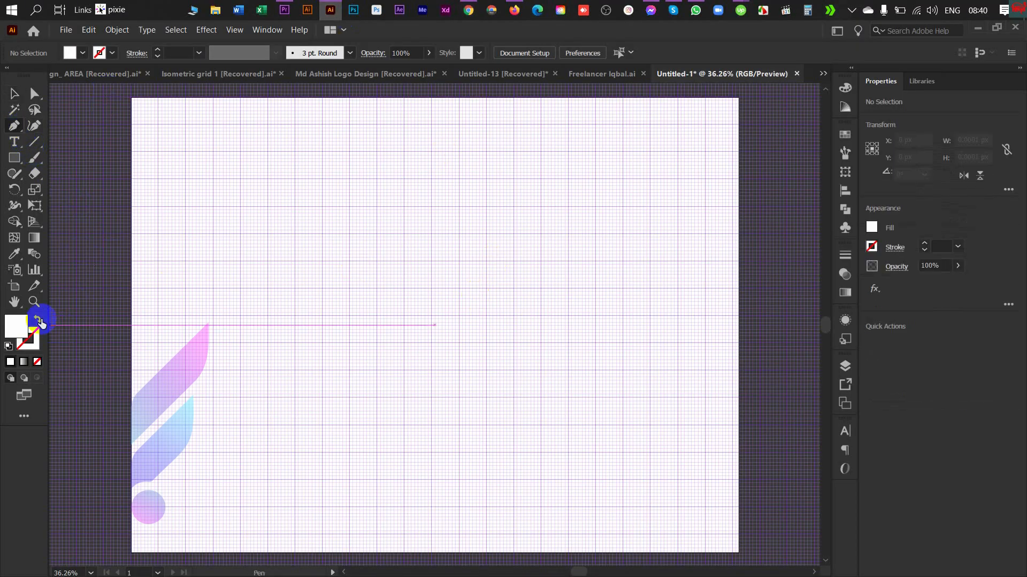
pyautogui.click(111, 53)
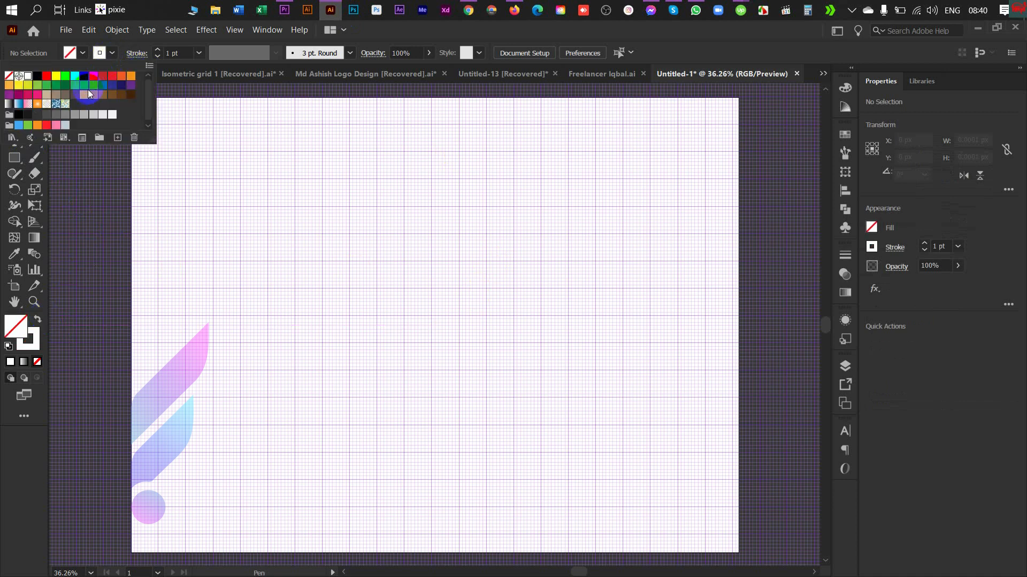
pyautogui.click(120, 94)
pyautogui.click(102, 51)
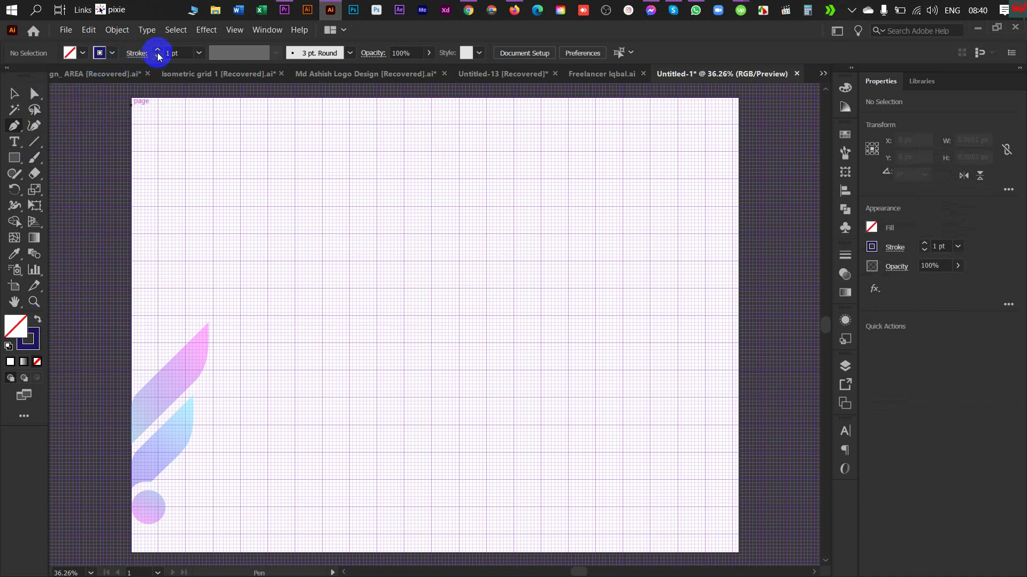
pyautogui.click(157, 49)
pyautogui.click(157, 49)
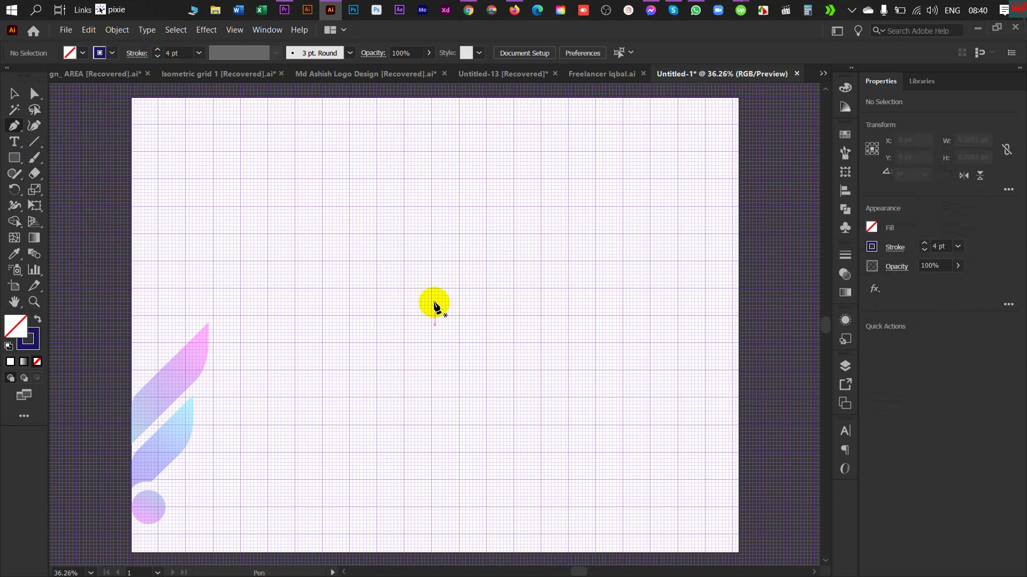
# Turn on Snap to Grid and remove the single anchor point placed without snapping.
pyautogui.click(486, 234)
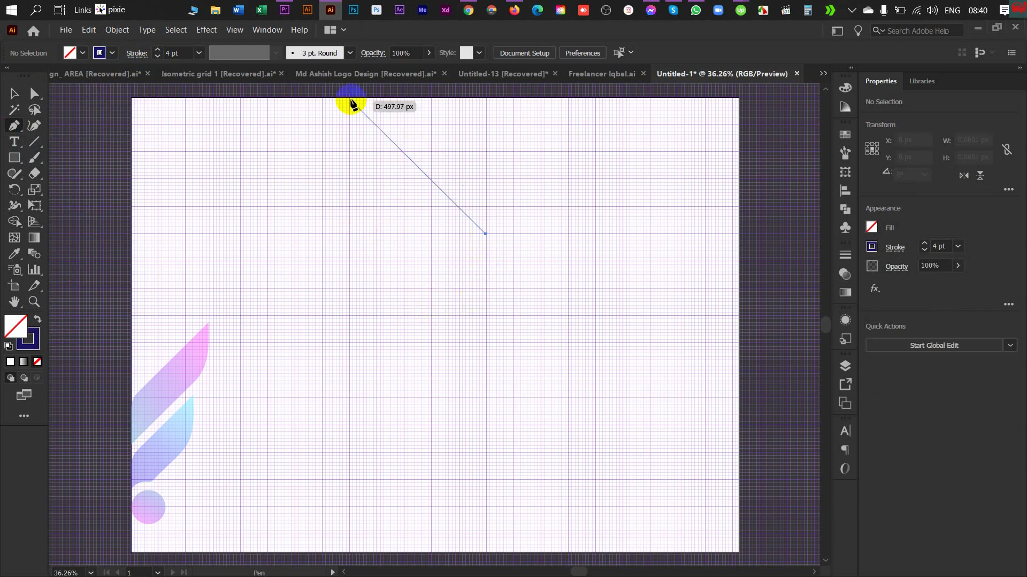
pyautogui.click(234, 30)
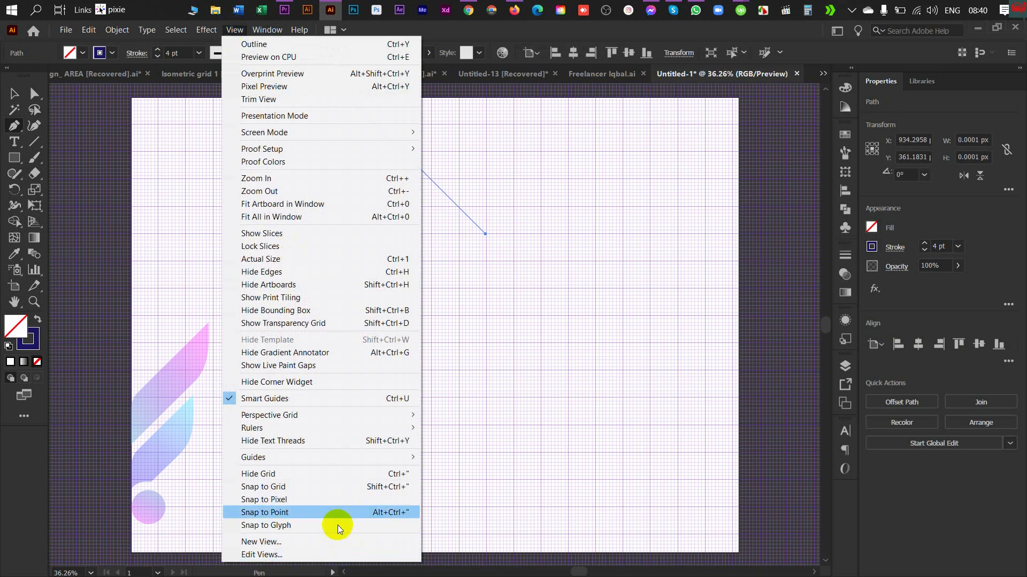
pyautogui.click(319, 484)
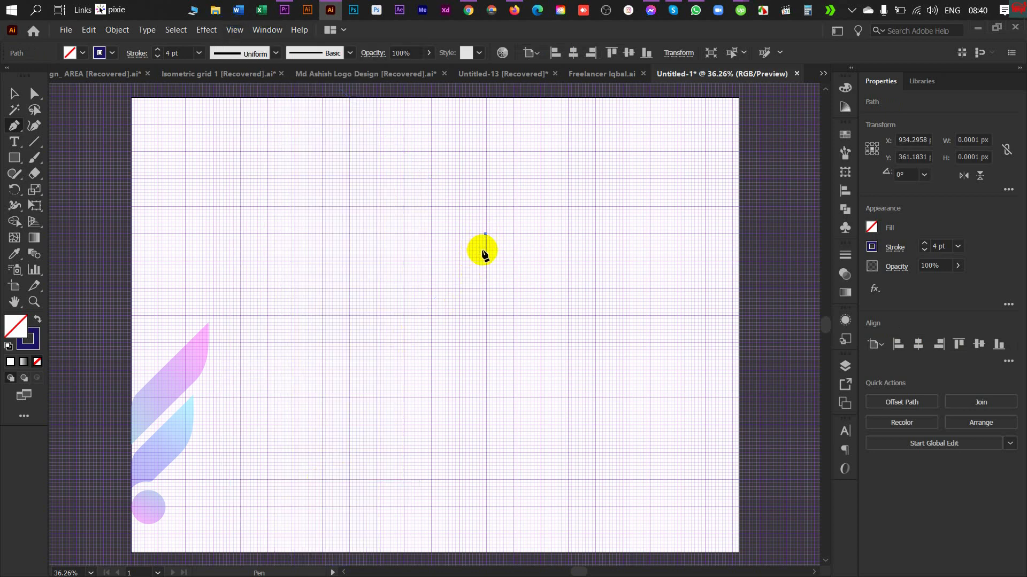
pyautogui.click(240, 30)
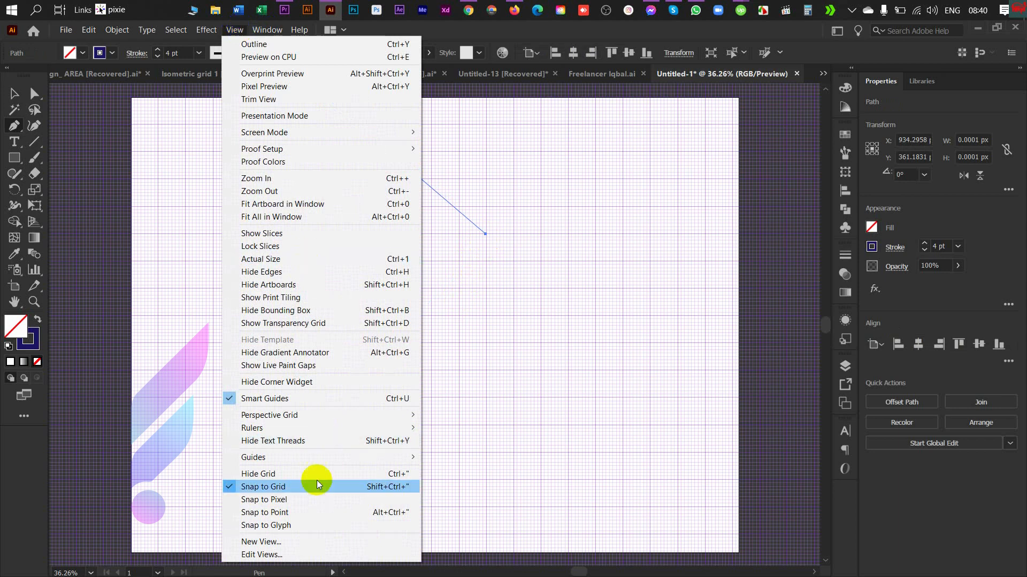
pyautogui.click(488, 236)
pyautogui.hotkey('ctrl', 'z')
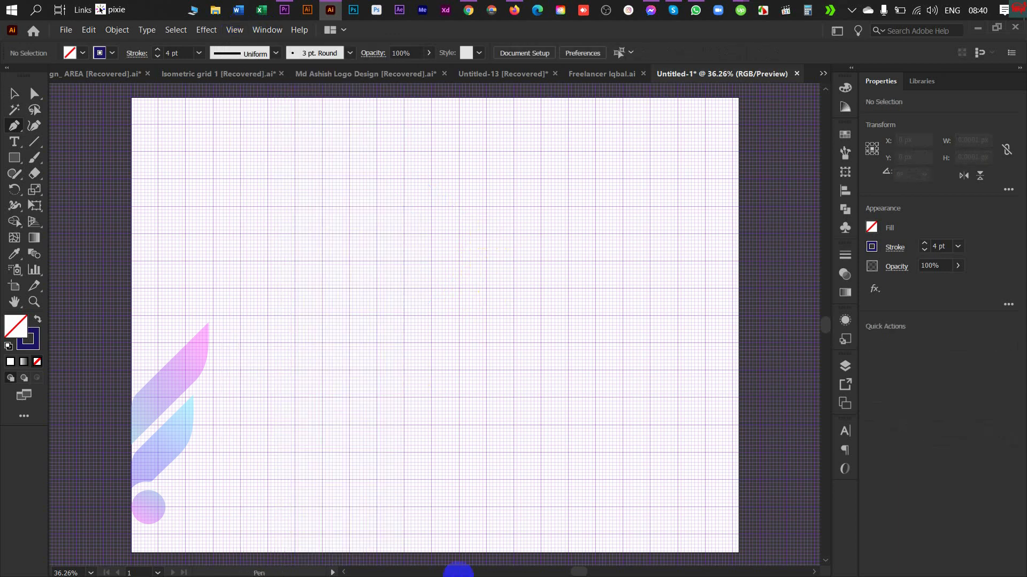
# Draw a V-shaped path with 45-degree sides on the grid, from X 936, Y 360 px to X 504, Y 360 px.
pyautogui.click(485, 234)
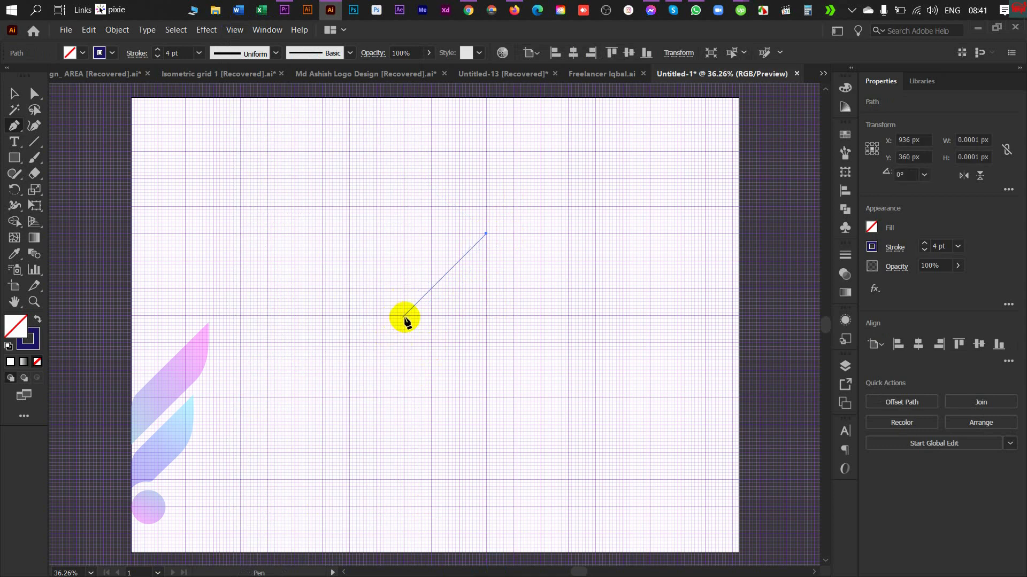
pyautogui.click(404, 316)
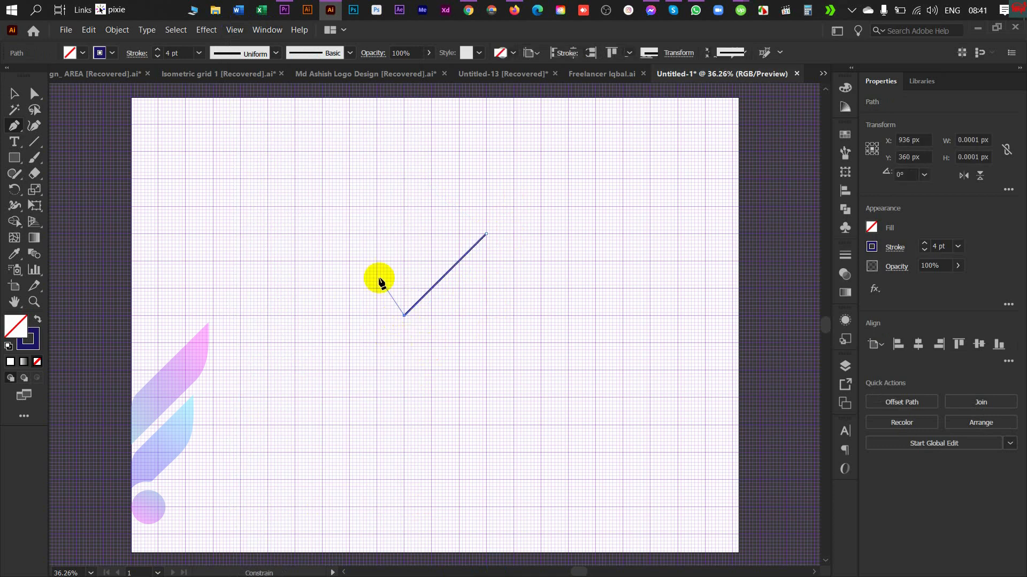
pyautogui.click(322, 234)
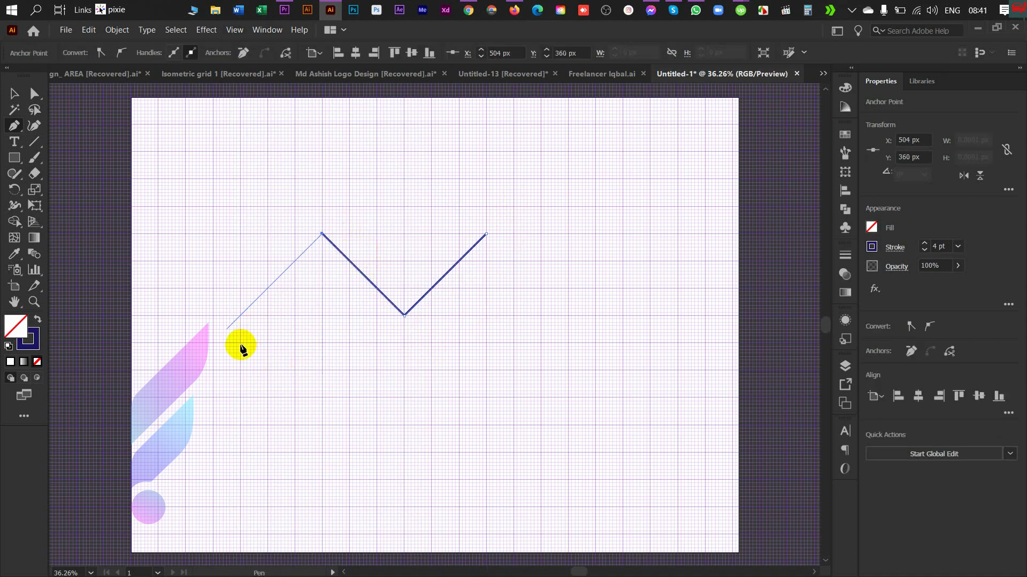
pyautogui.click(213, 342)
pyautogui.press('v')
pyautogui.click(337, 361)
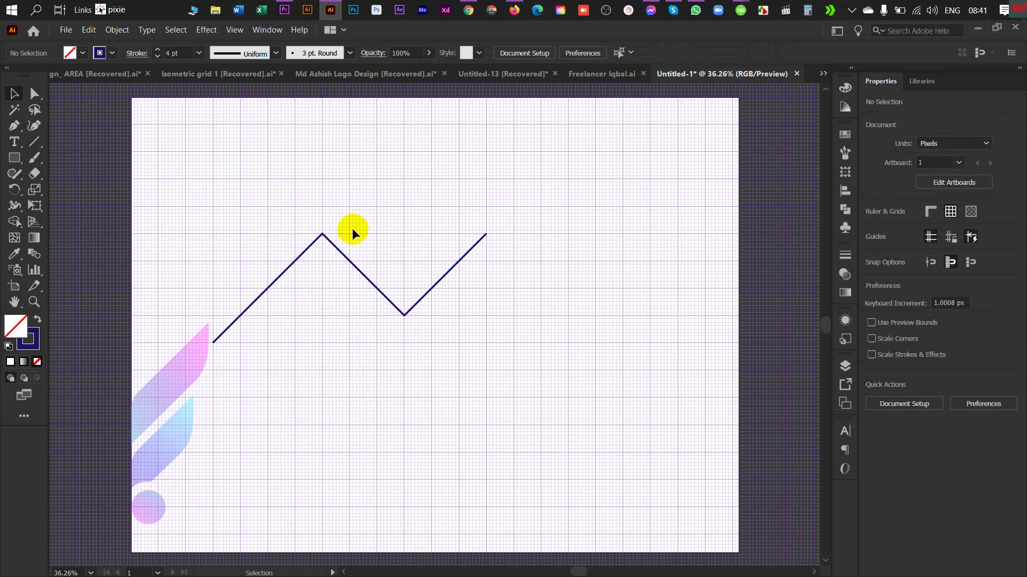
pyautogui.moveTo(348, 229); pyautogui.dragTo(480, 355)
pyautogui.click(445, 396)
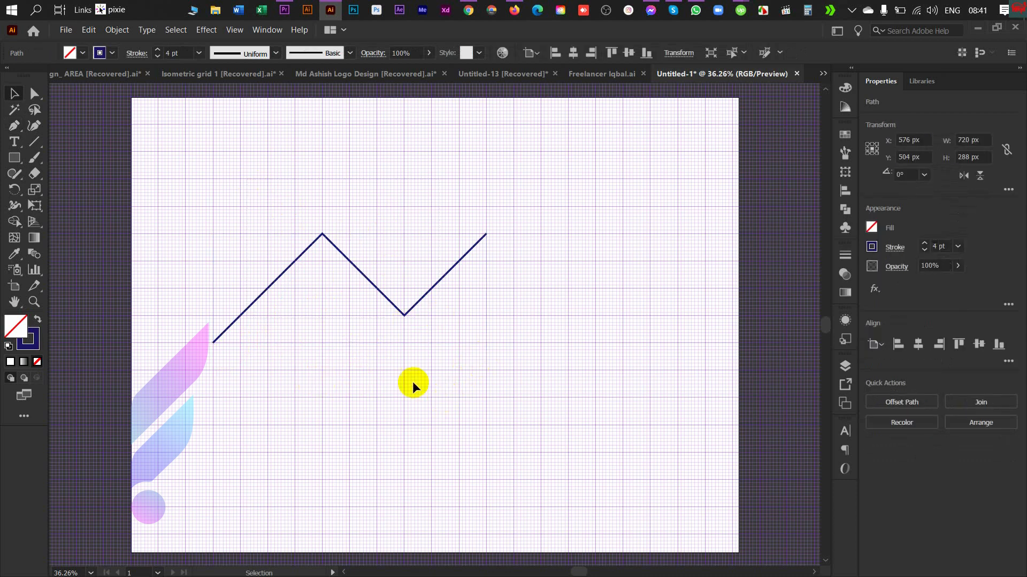
pyautogui.hotkey('ctrl', 'z')
# Extend the path from the V's left end diagonally down and outward to the level of the V's low point.
pyautogui.press('p')
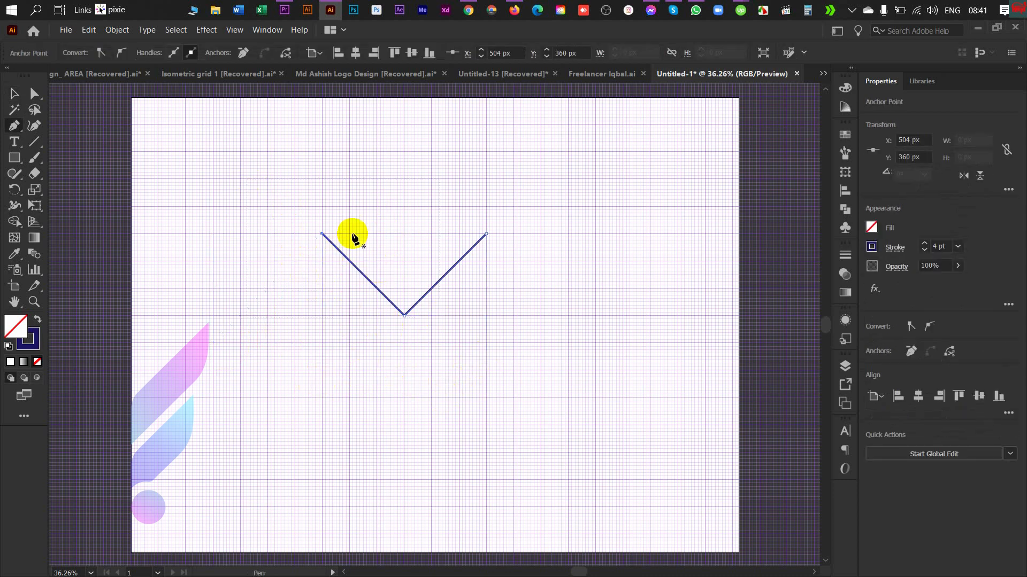
pyautogui.click(322, 234)
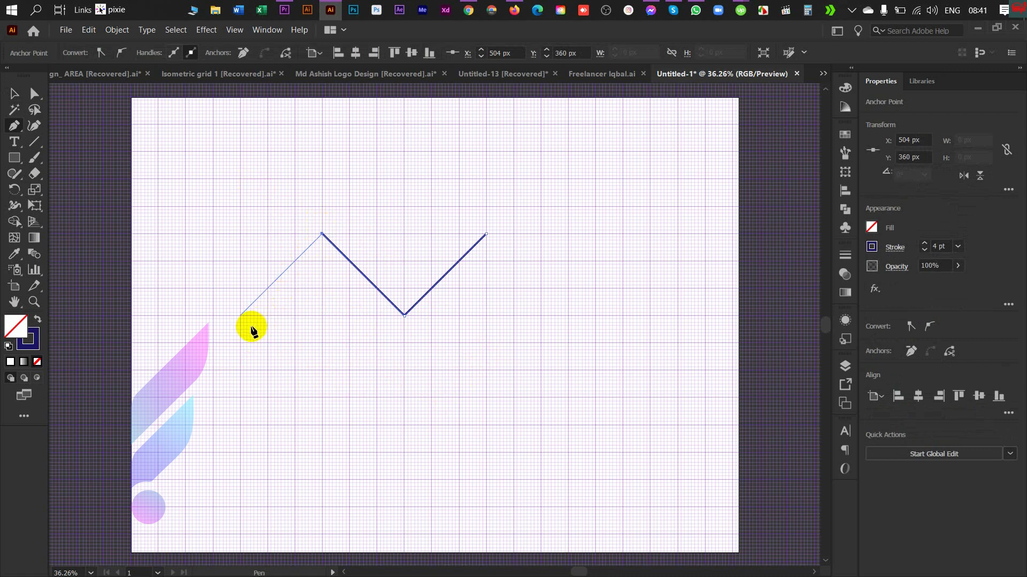
pyautogui.click(251, 327)
pyautogui.press('v')
pyautogui.click(420, 372)
# Round the zigzag's two inner corners with a 60 px corner radius.
pyautogui.press('a')
pyautogui.moveTo(412, 331); pyautogui.dragTo(396, 306)
pyautogui.moveTo(303, 215); pyautogui.dragTo(316, 269)
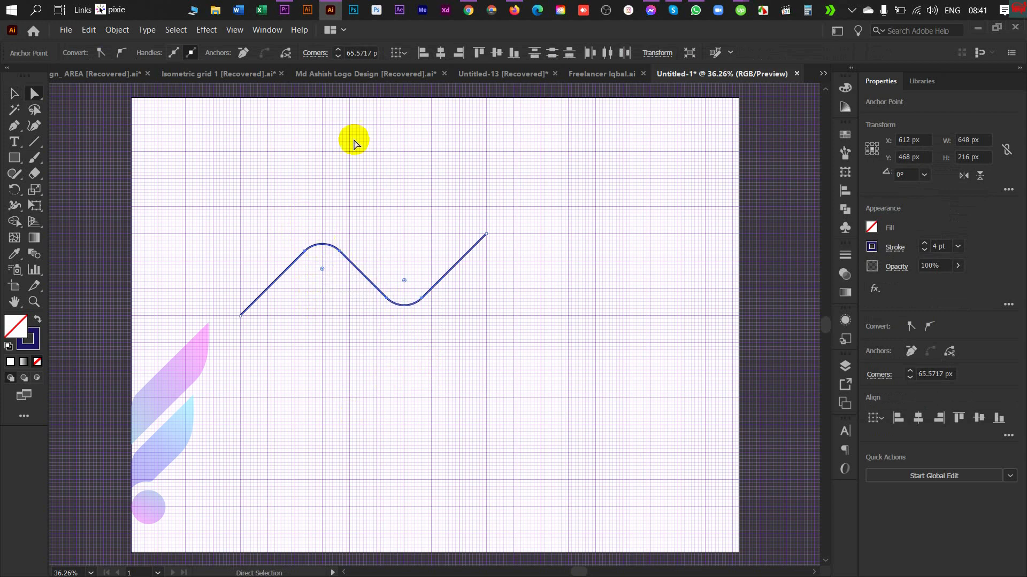
pyautogui.click(348, 53)
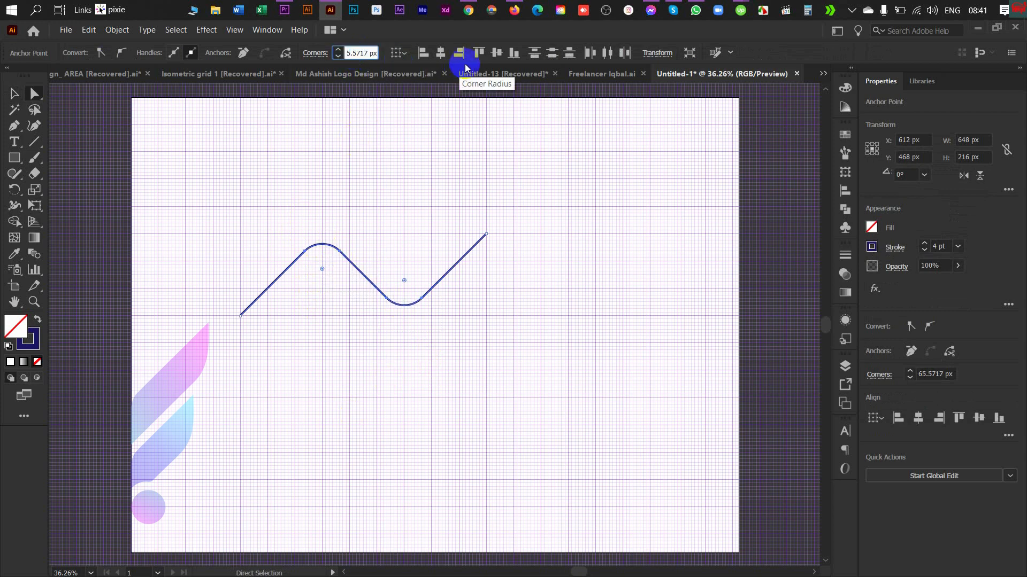
pyautogui.click(367, 53)
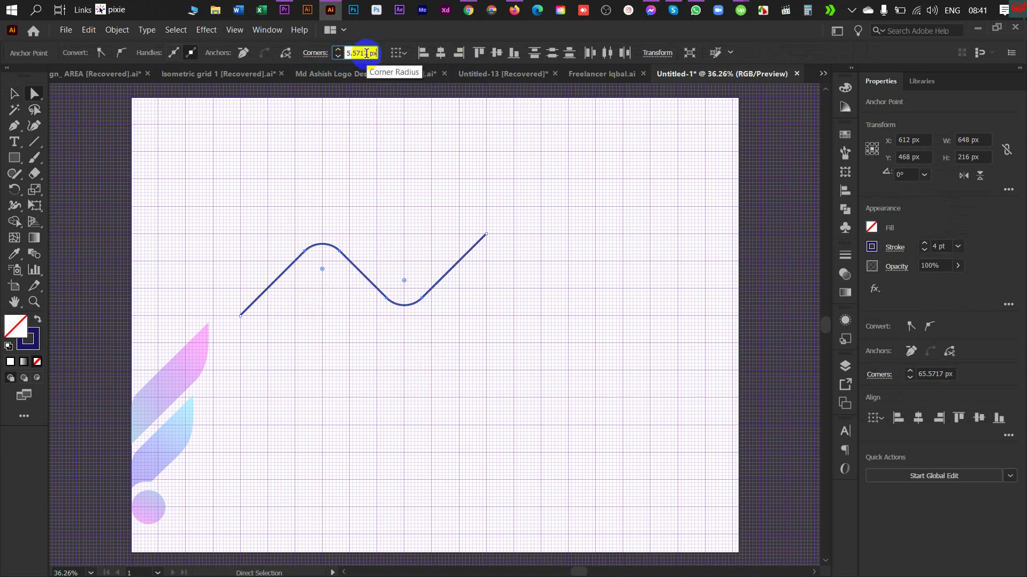
pyautogui.write('60')
pyautogui.press('Return')
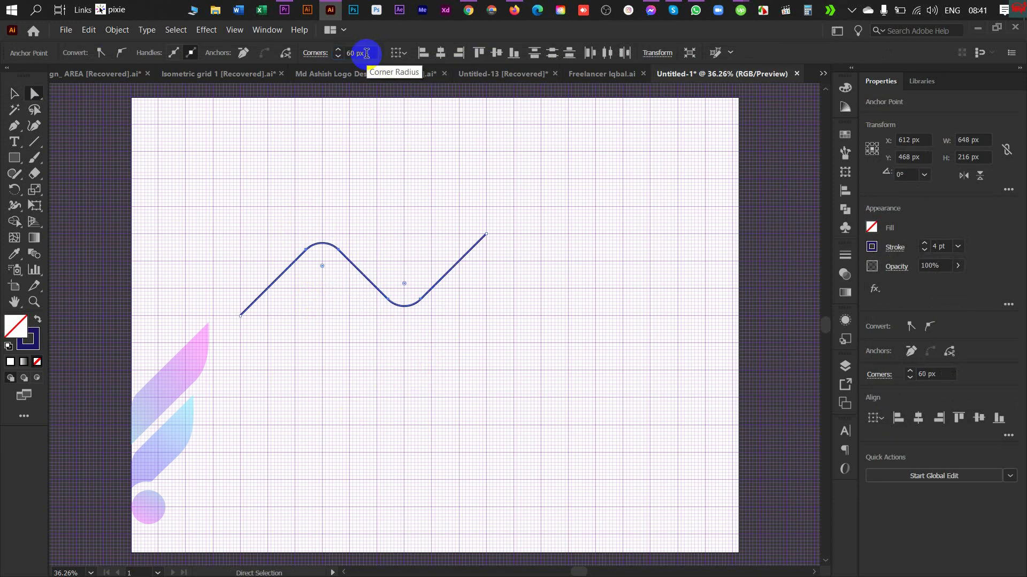
pyautogui.click(549, 219)
pyautogui.press('v')
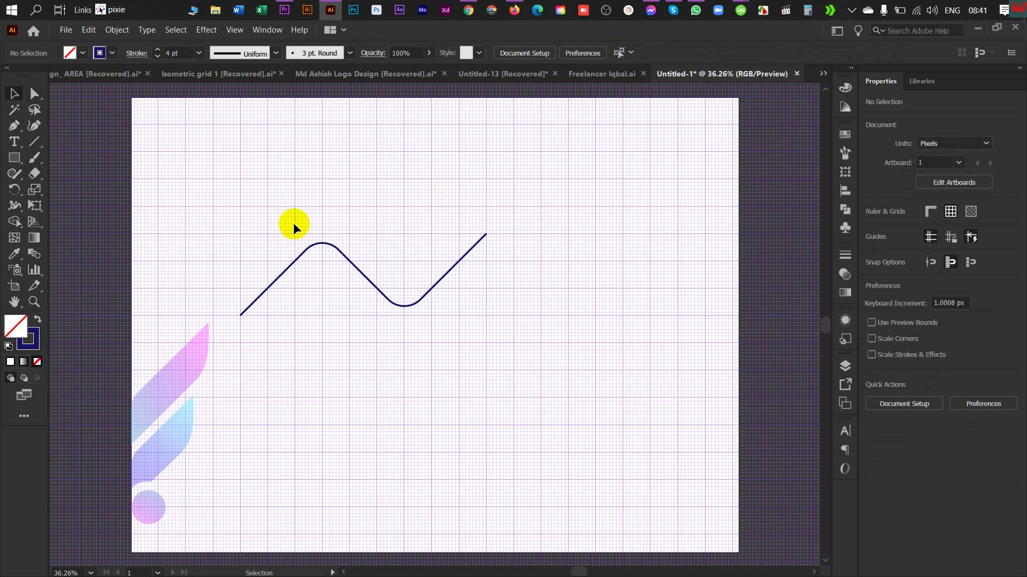
# Continue the path from the zigzag's right end straight down to Y 504 px with the Pen tool.
pyautogui.click(20, 128)
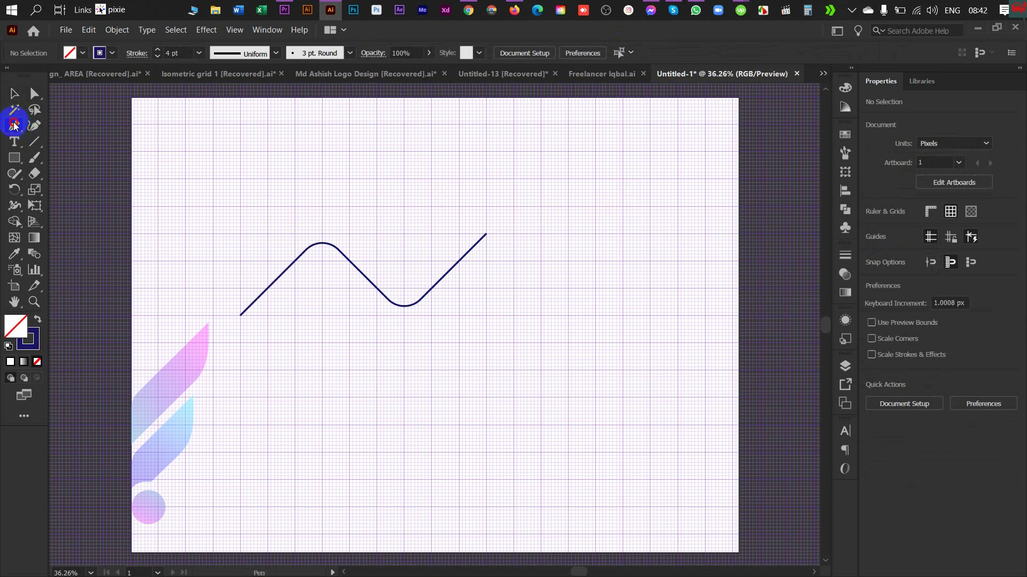
pyautogui.click(485, 234)
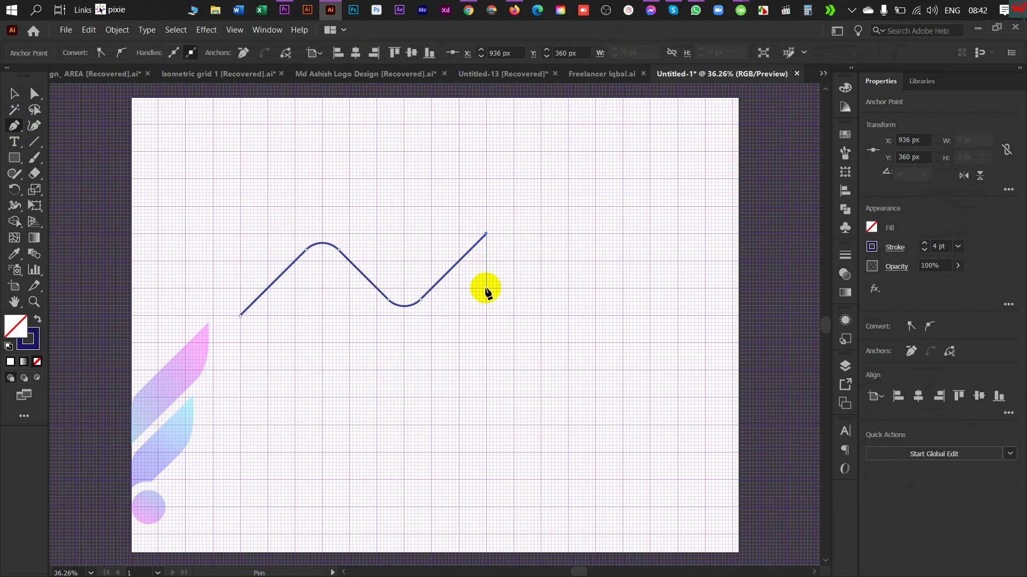
pyautogui.click(486, 289)
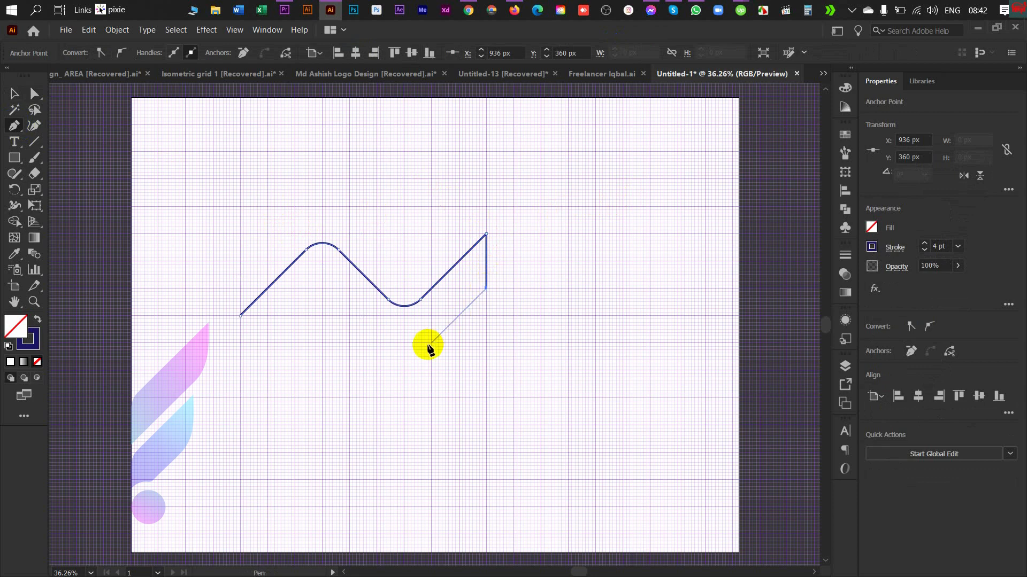
pyautogui.click(405, 368)
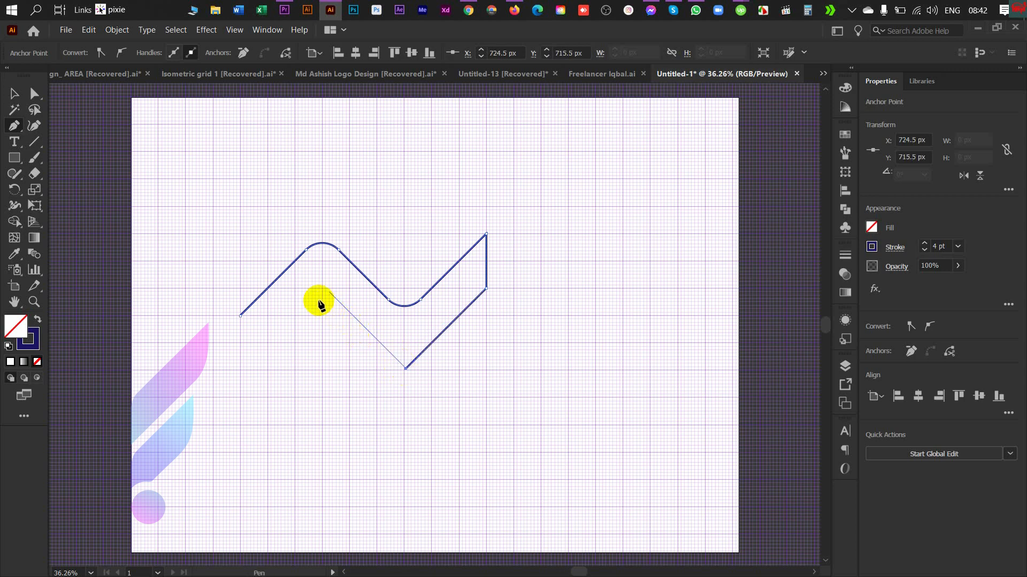
pyautogui.hotkey('ctrl', 'z')
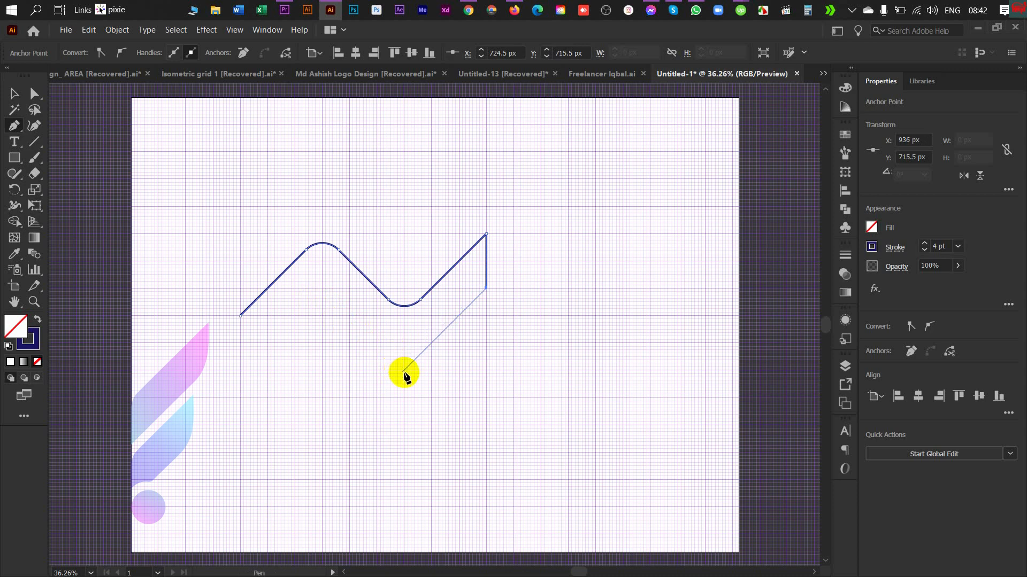
pyautogui.click(404, 370)
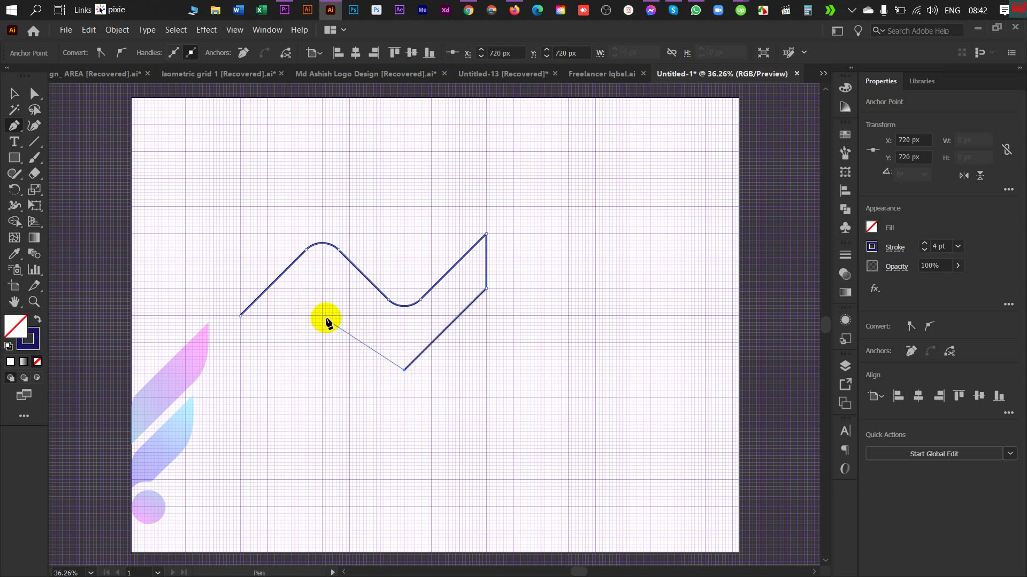
pyautogui.click(322, 289)
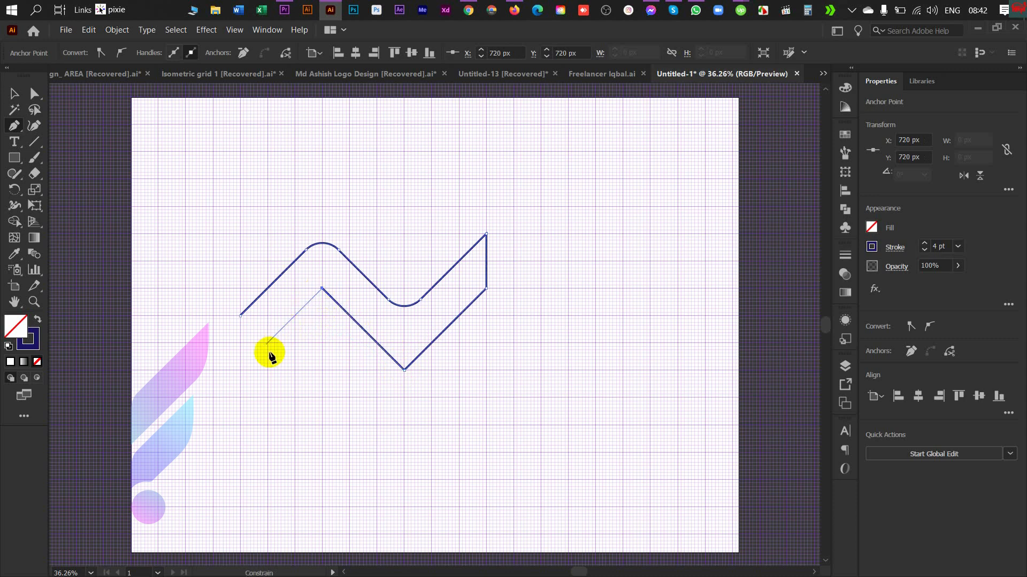
pyautogui.hotkey('ctrl', 'z')
pyautogui.hotkey('ctrl', 'z')
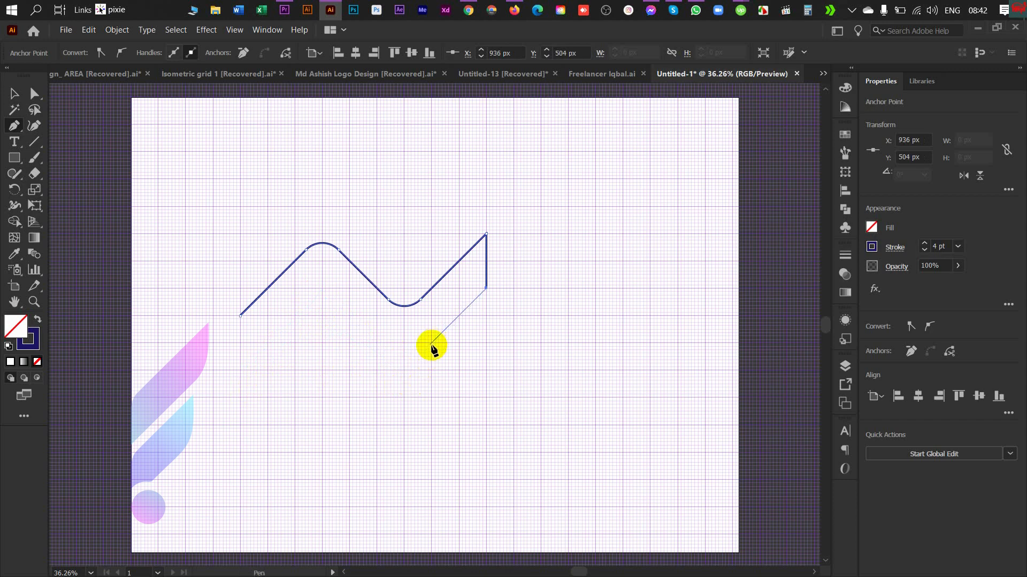
# Draw the band's lower edge through X 792 and 648 px at Y 648 px, peaking at X 504, Y 504 px, and close the outline.
pyautogui.click(432, 343)
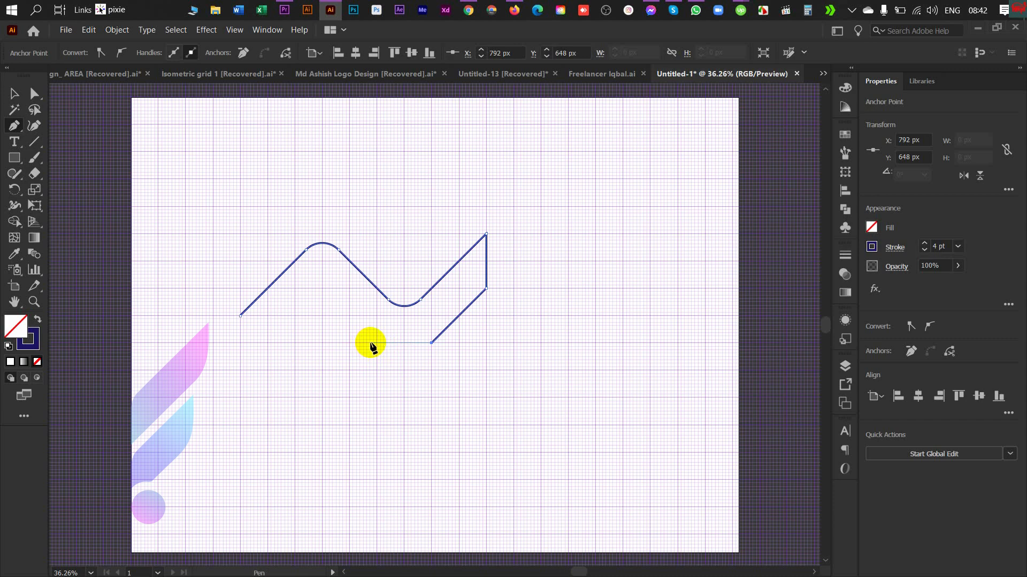
pyautogui.click(377, 343)
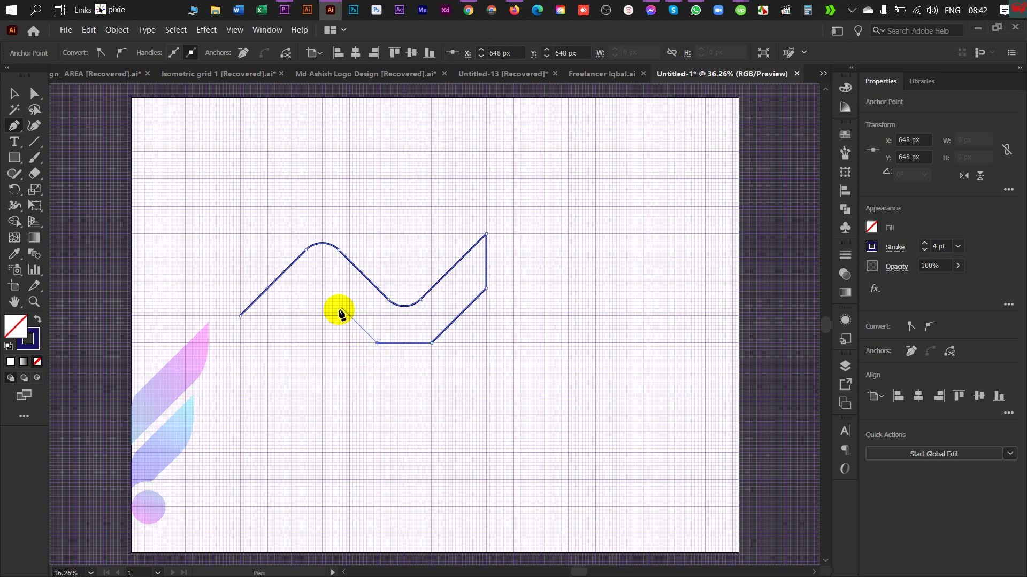
pyautogui.click(321, 289)
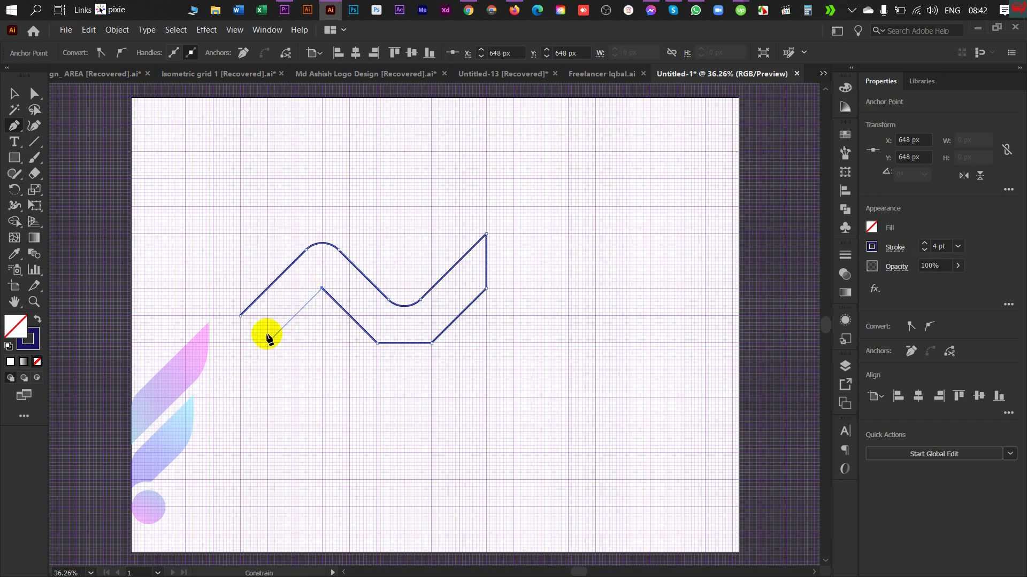
pyautogui.click(240, 370)
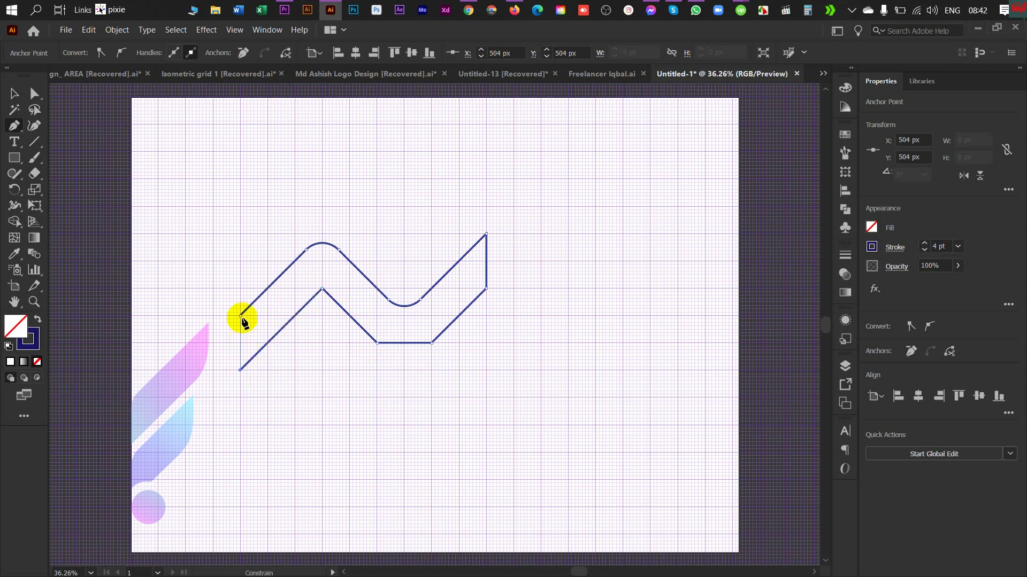
pyautogui.click(240, 315)
pyautogui.keyDown('ctrl'); pyautogui.click(352, 370); pyautogui.keyUp('ctrl')
pyautogui.scroll(2, 352, 370)
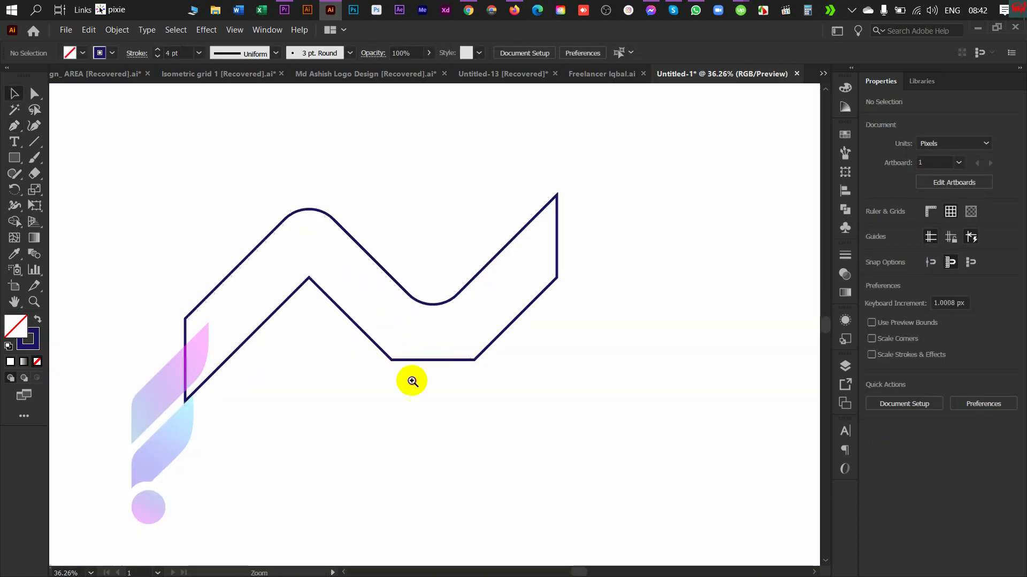
# Round the two corners of the lower edge's flat bottom with a radius of about 173.8 px.
pyautogui.press('a')
pyautogui.moveTo(507, 375); pyautogui.dragTo(452, 191)
pyautogui.click(458, 224)
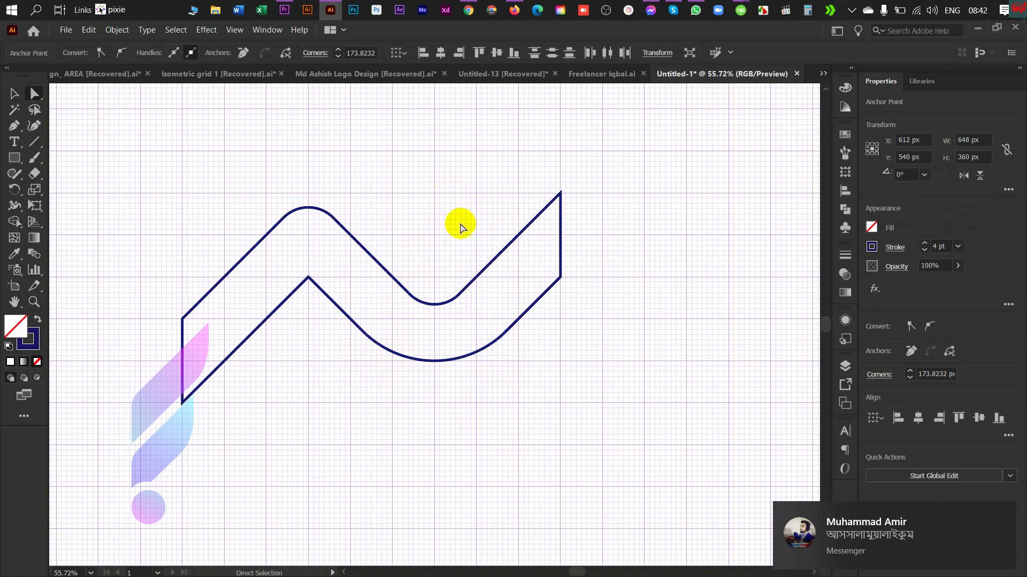
pyautogui.click(1003, 511)
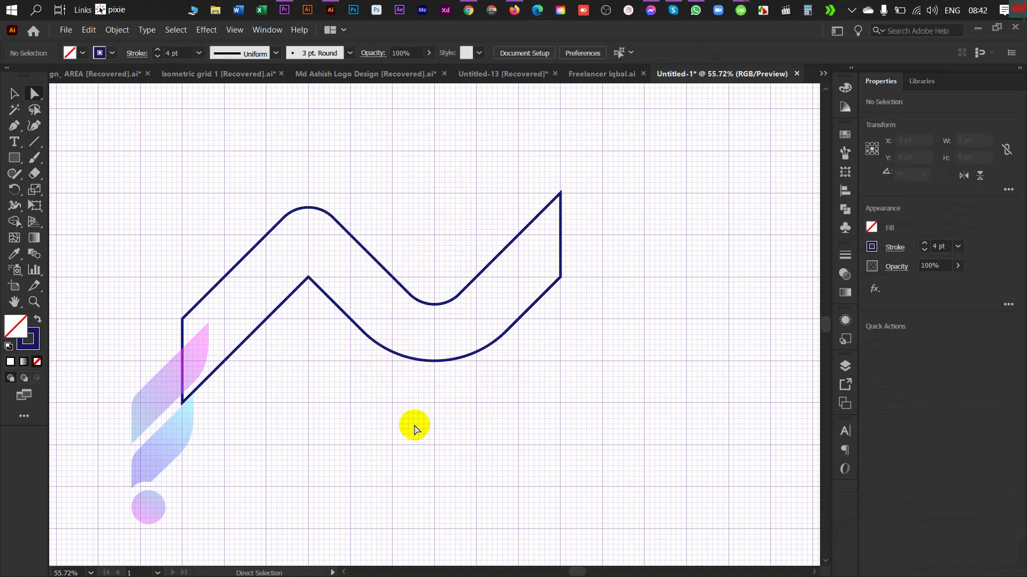
# Round the upper and lower peaks of the band together with a corner radius of about 159.4 px.
pyautogui.moveTo(298, 263); pyautogui.dragTo(316, 378)
pyautogui.moveTo(271, 197); pyautogui.dragTo(318, 325)
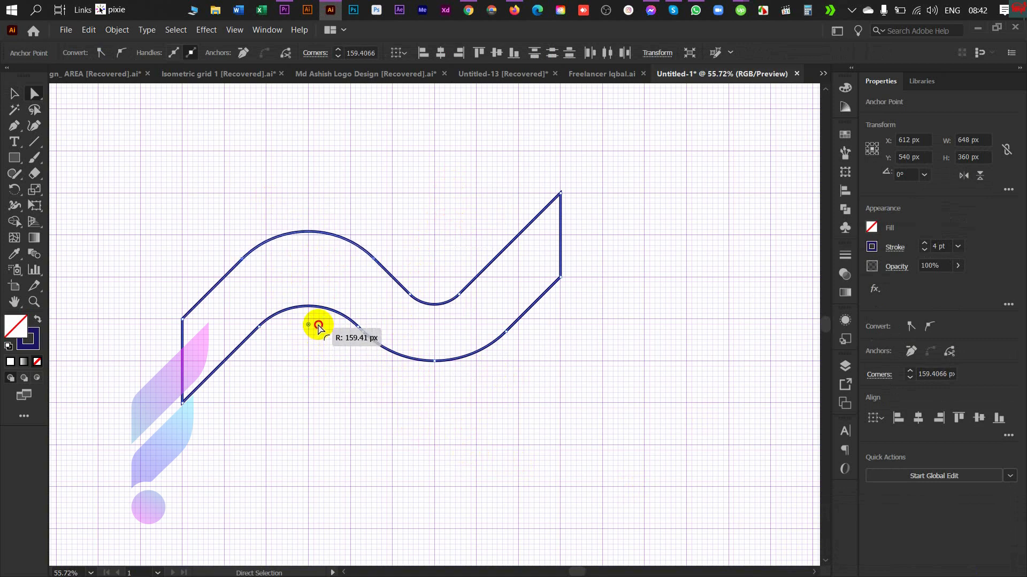
pyautogui.press('v')
pyautogui.click(386, 399)
pyautogui.hotkey('ctrl', 'space')
pyautogui.moveTo(479, 403); pyautogui.dragTo(372, 434)
pyautogui.moveTo(451, 431); pyautogui.dragTo(513, 449)
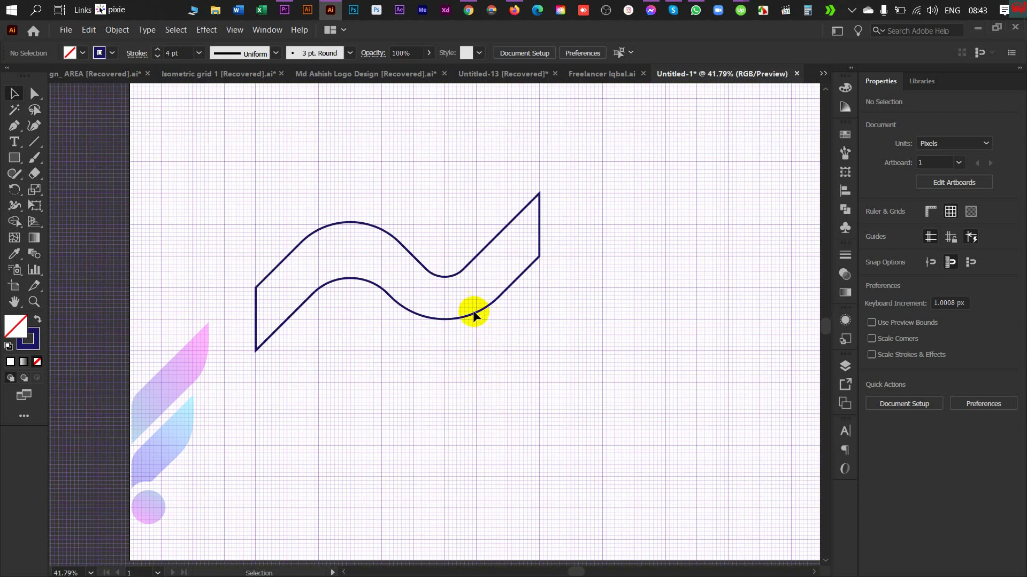
pyautogui.moveTo(476, 321); pyautogui.dragTo(477, 369)
pyautogui.hotkey('ctrl', 'z')
pyautogui.moveTo(543, 277); pyautogui.dragTo(502, 243)
pyautogui.moveTo(498, 306); pyautogui.dragTo(487, 293)
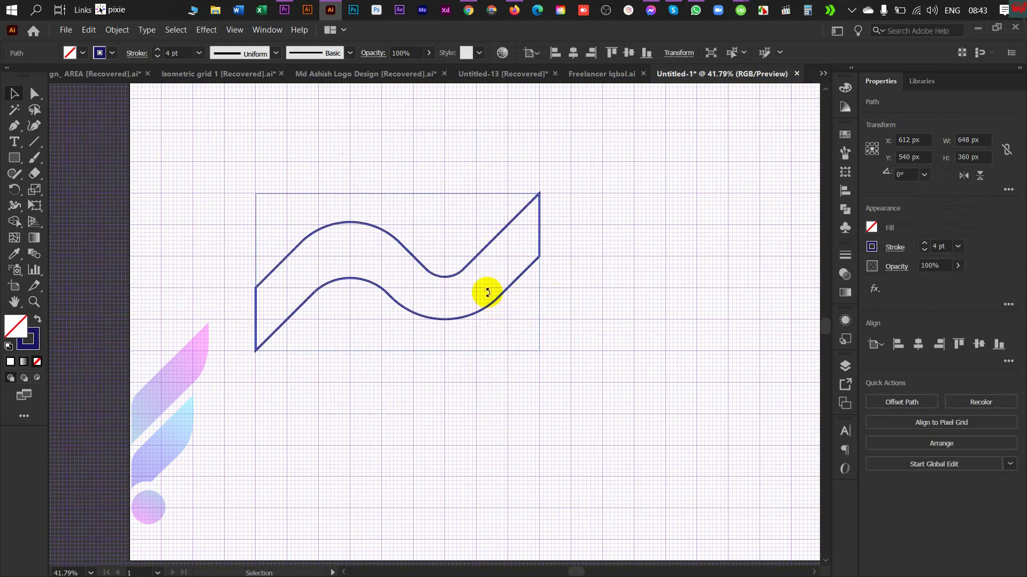
# Undo the band's corner rounding and lower edge, going back to the open zigzag path with rounded corners.
pyautogui.hotkey('ctrl', 'z')
pyautogui.hotkey('ctrl', 'z')
pyautogui.hotkey('ctrl', 'z')
pyautogui.hotkey('ctrl', 'z')
pyautogui.hotkey('ctrl', 'z')
pyautogui.hotkey('ctrl', 'z')
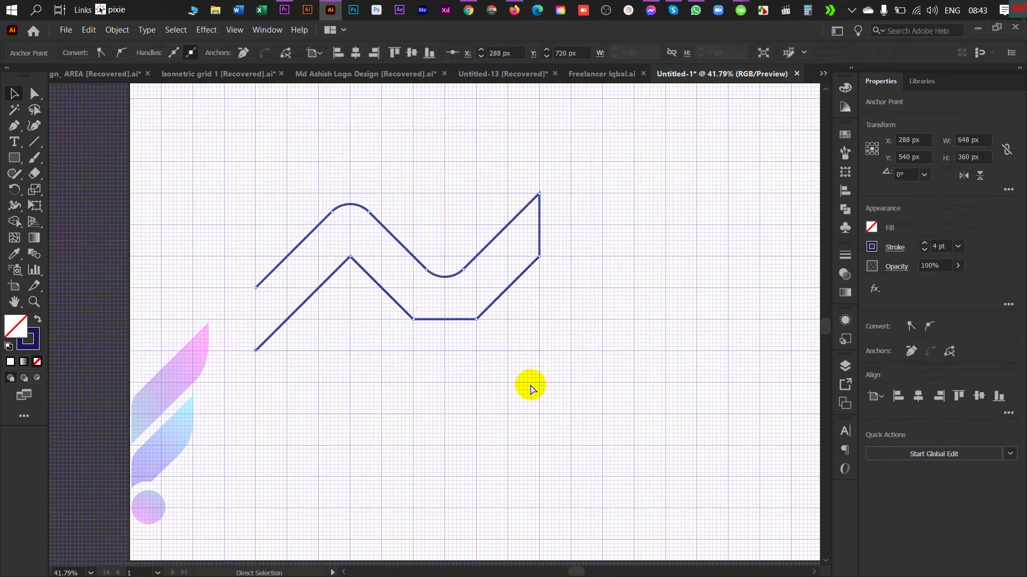
pyautogui.hotkey('ctrl', 'z')
pyautogui.hotkey('ctrl', 'z')
pyautogui.hotkey('ctrl', 'z')
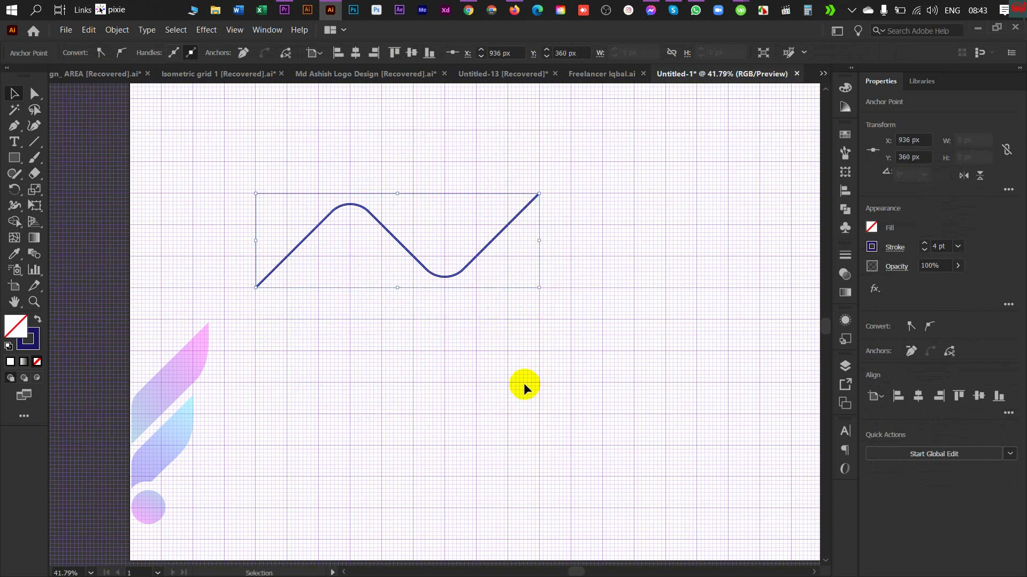
# Set the zigzag path's stroke weight to 130 pt.
pyautogui.click(137, 55)
pyautogui.click(156, 50)
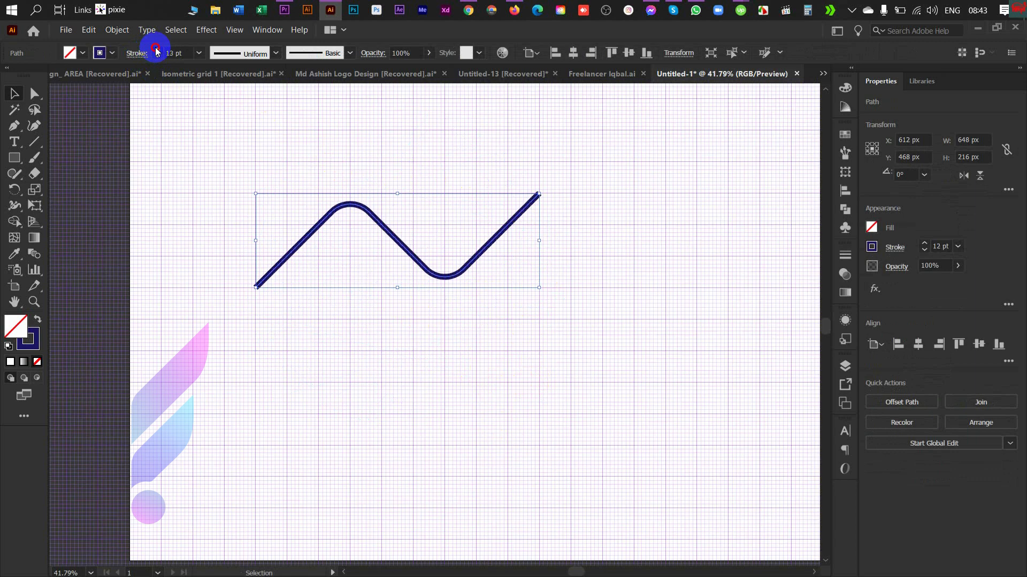
pyautogui.moveTo(156, 50); pyautogui.dragTo(156, 50)
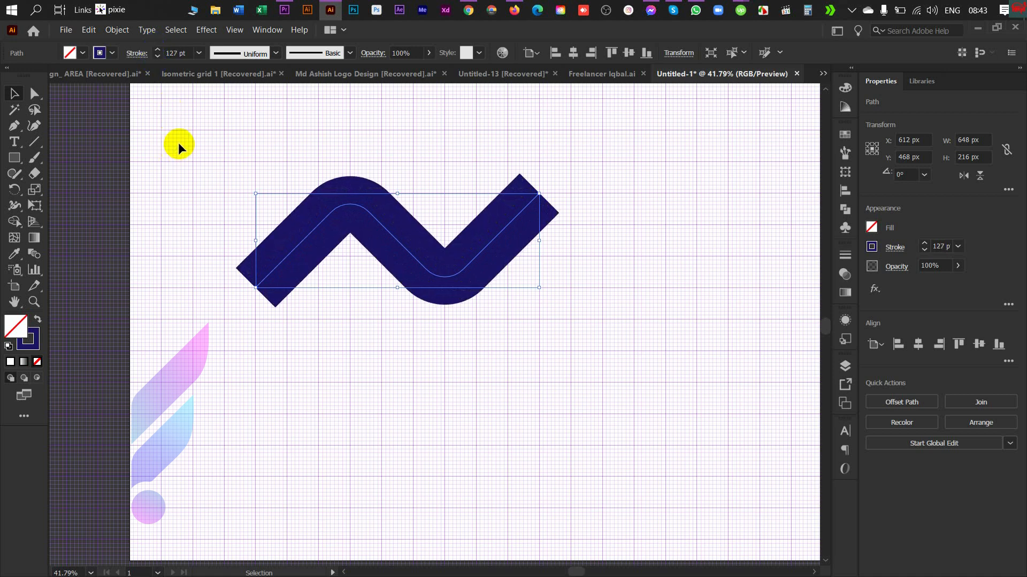
pyautogui.click(178, 142)
pyautogui.click(310, 213)
pyautogui.click(178, 53)
pyautogui.write('130')
pyautogui.press('Return')
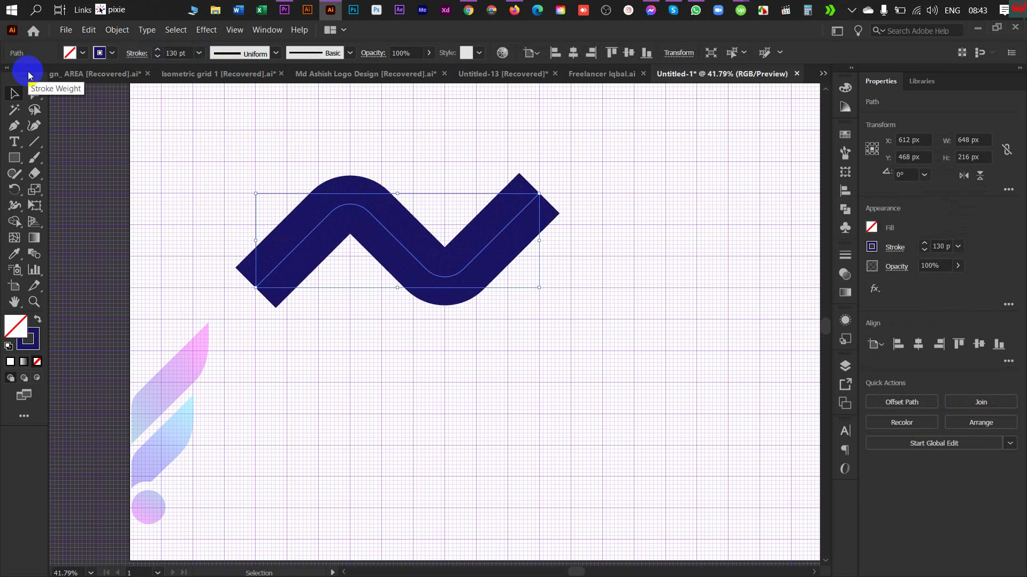
# Try the flat profile with pointed ends, the teardrop profile and the double-bulge width profile on the thick stroke.
pyautogui.click(253, 55)
pyautogui.click(249, 140)
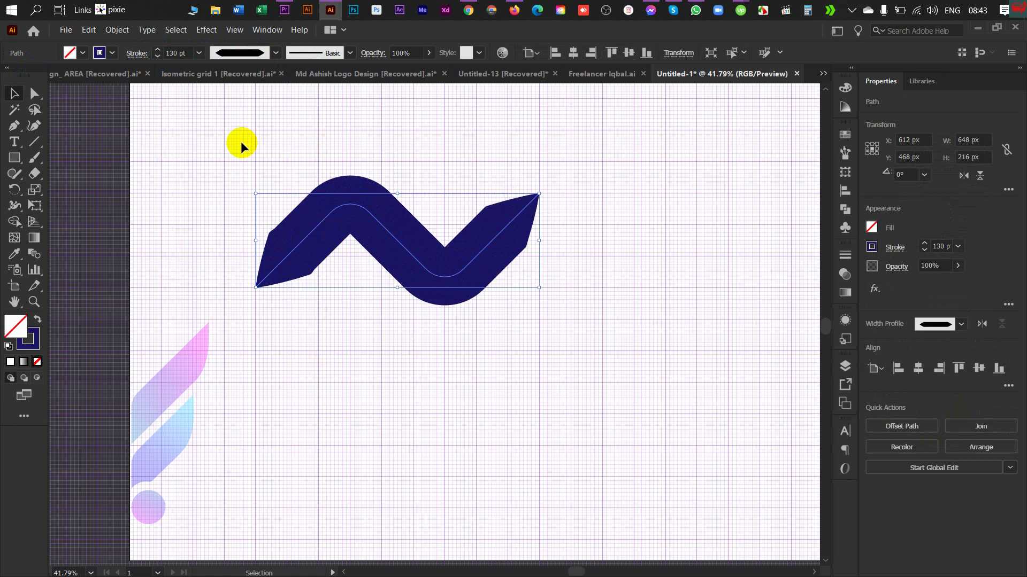
pyautogui.click(239, 54)
pyautogui.click(238, 55)
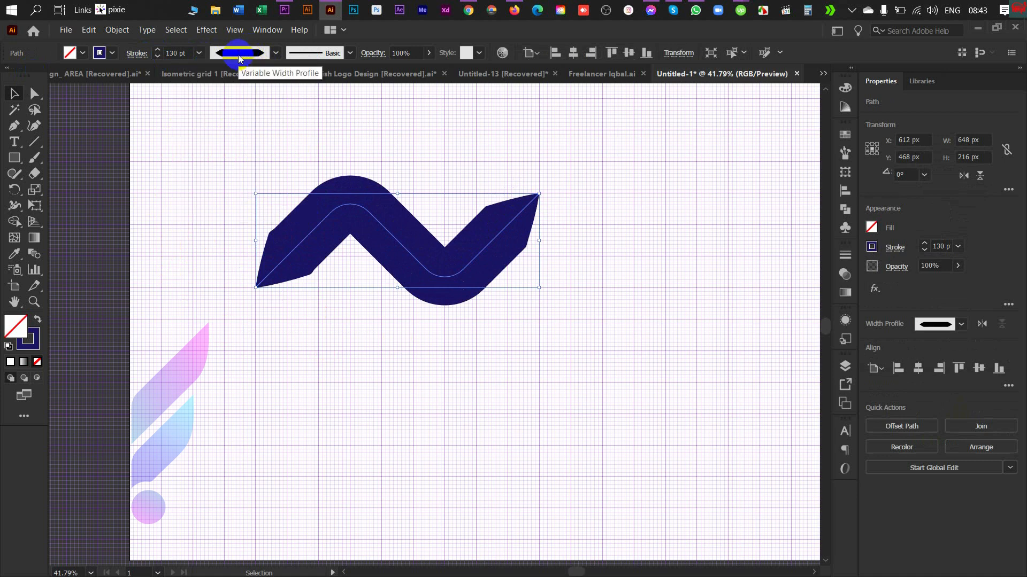
pyautogui.click(236, 53)
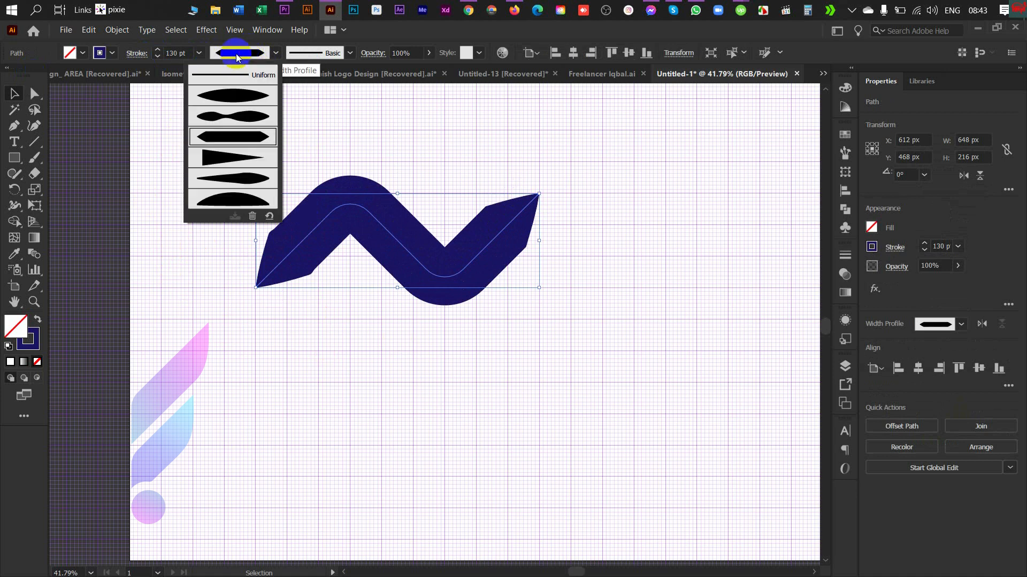
pyautogui.click(236, 165)
pyautogui.click(239, 53)
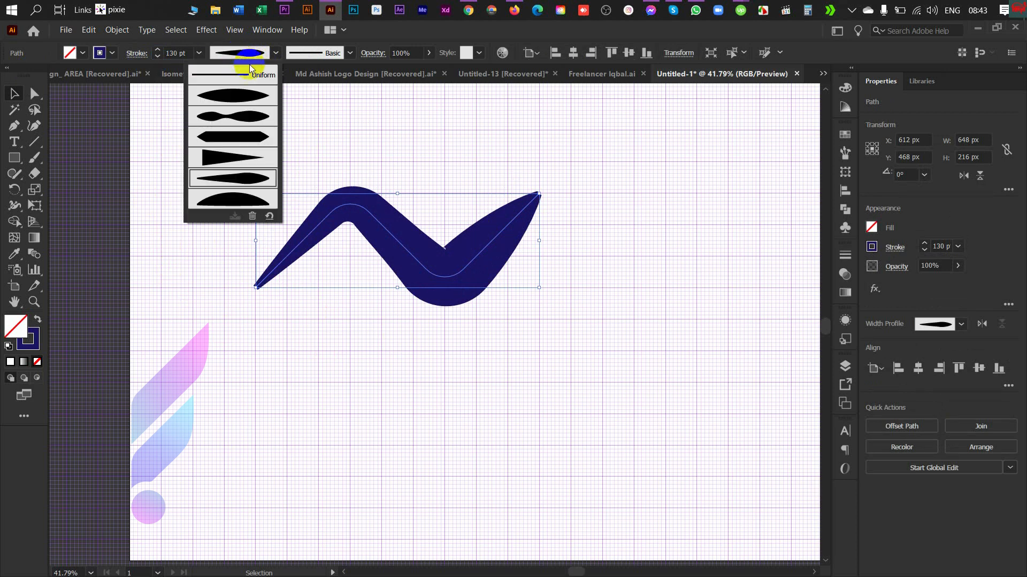
pyautogui.click(242, 113)
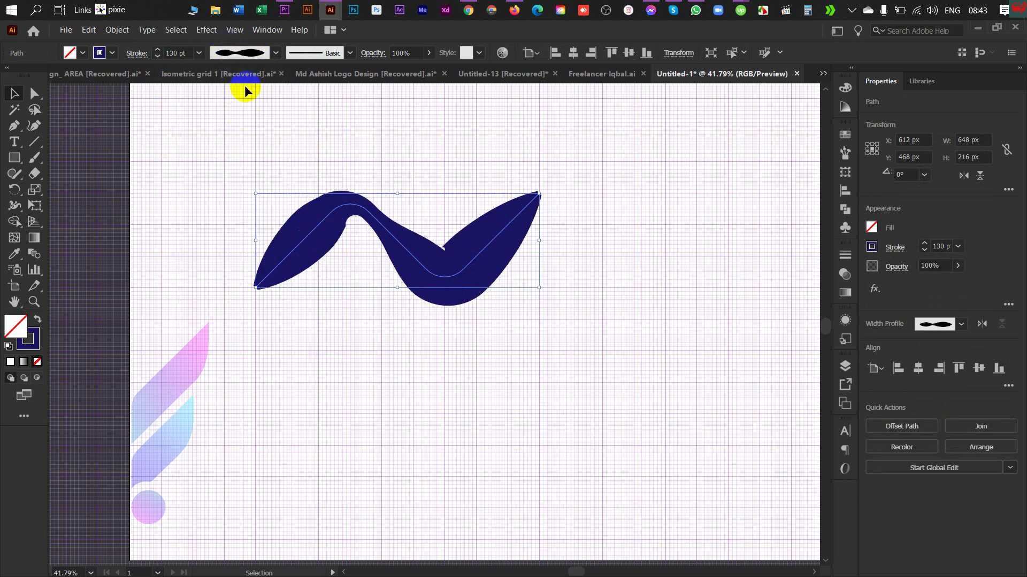
# Try the elliptical and triangular width profiles on the stroke, and restore the Uniform profile.
pyautogui.click(240, 53)
pyautogui.click(239, 69)
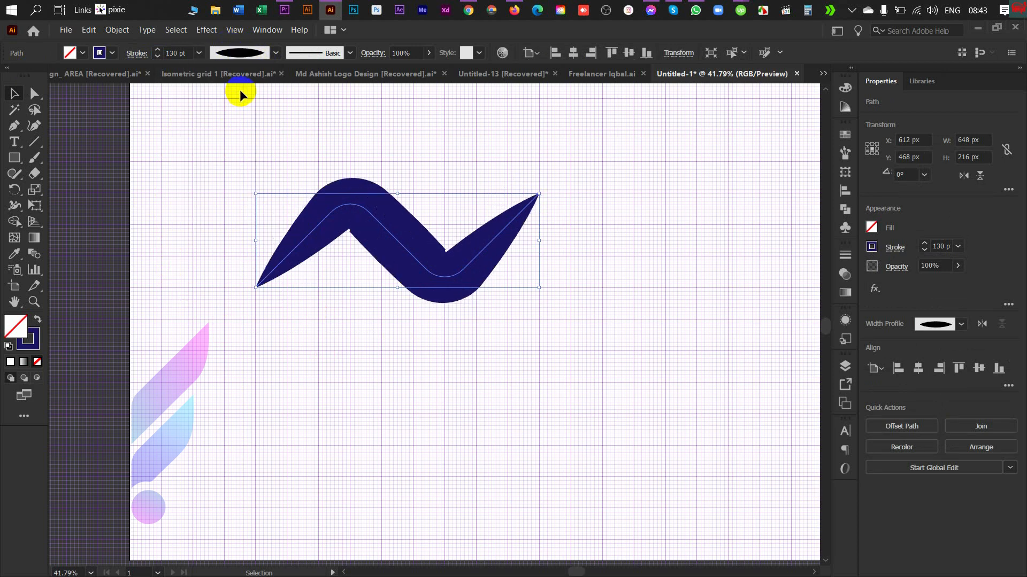
pyautogui.click(240, 53)
pyautogui.click(241, 160)
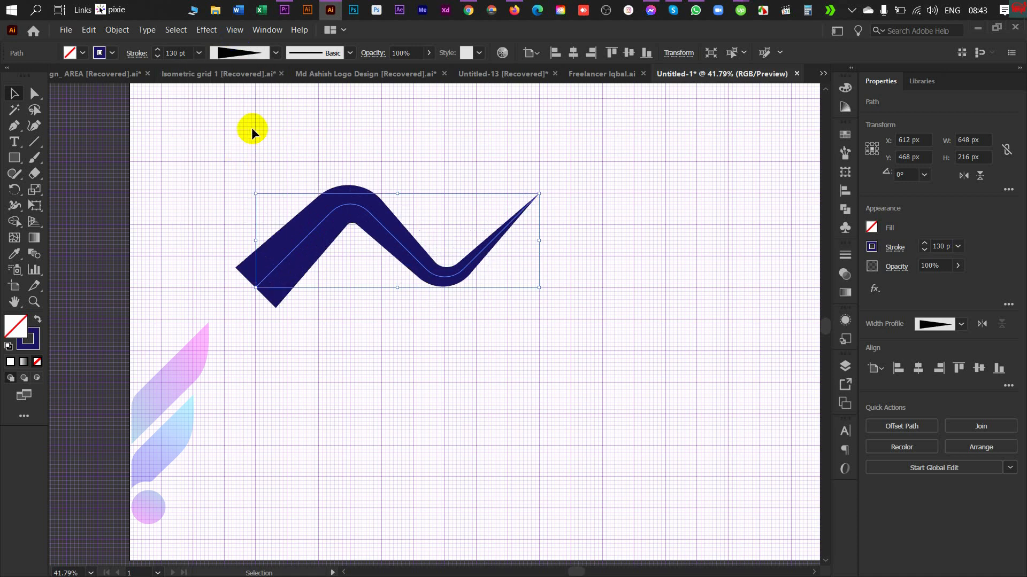
pyautogui.click(234, 54)
pyautogui.click(230, 175)
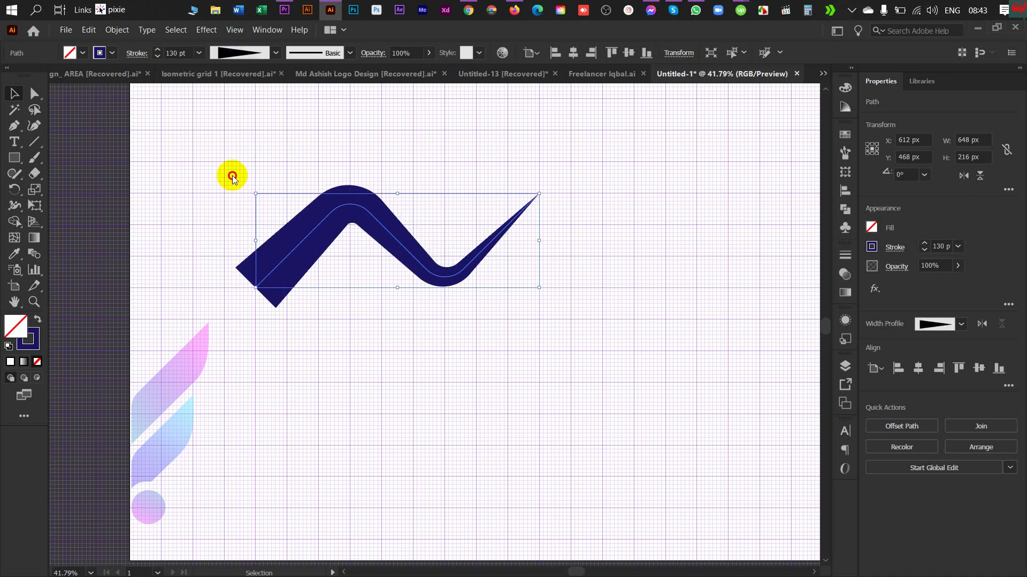
pyautogui.click(246, 55)
pyautogui.click(229, 91)
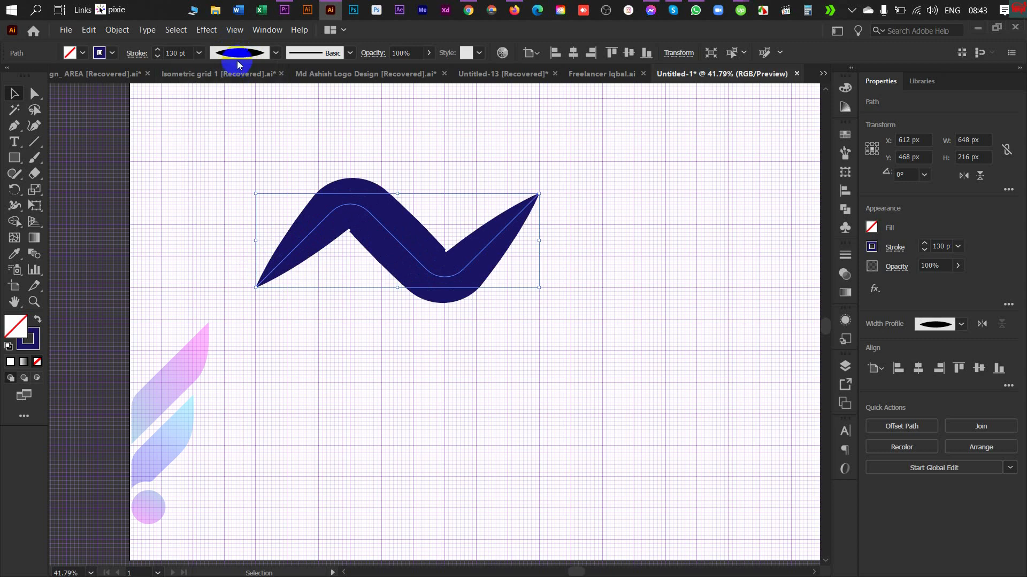
pyautogui.click(241, 54)
pyautogui.click(240, 78)
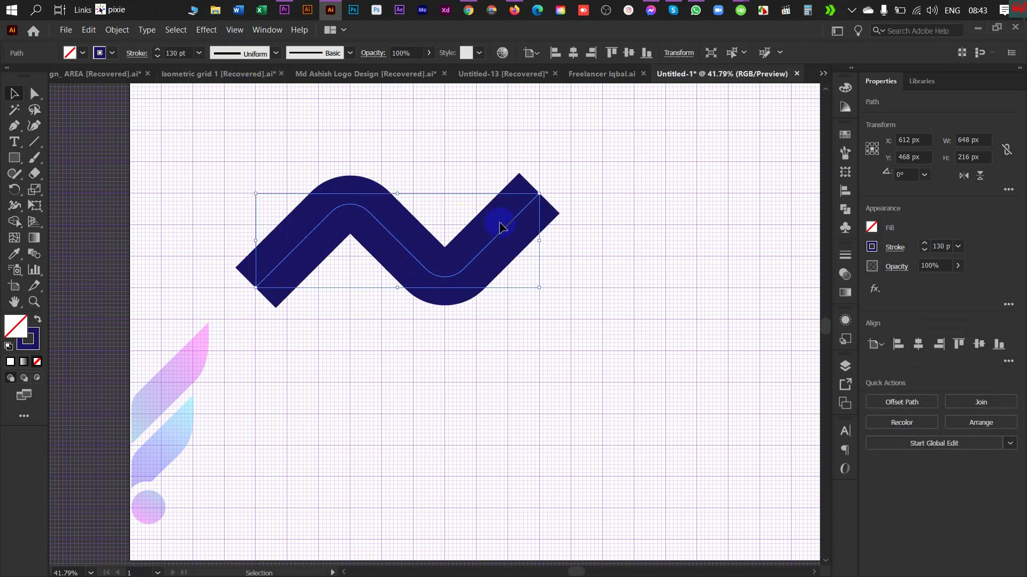
# Apply the Arrow 1 arrowhead to the end point of the zigzag path.
pyautogui.click(558, 161)
pyautogui.click(543, 222)
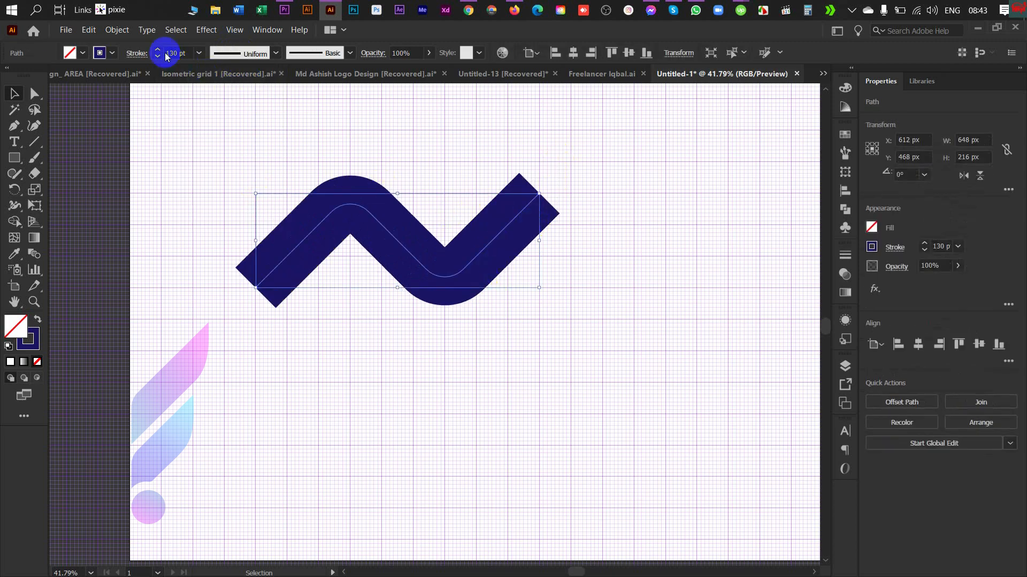
pyautogui.click(136, 54)
pyautogui.click(99, 197)
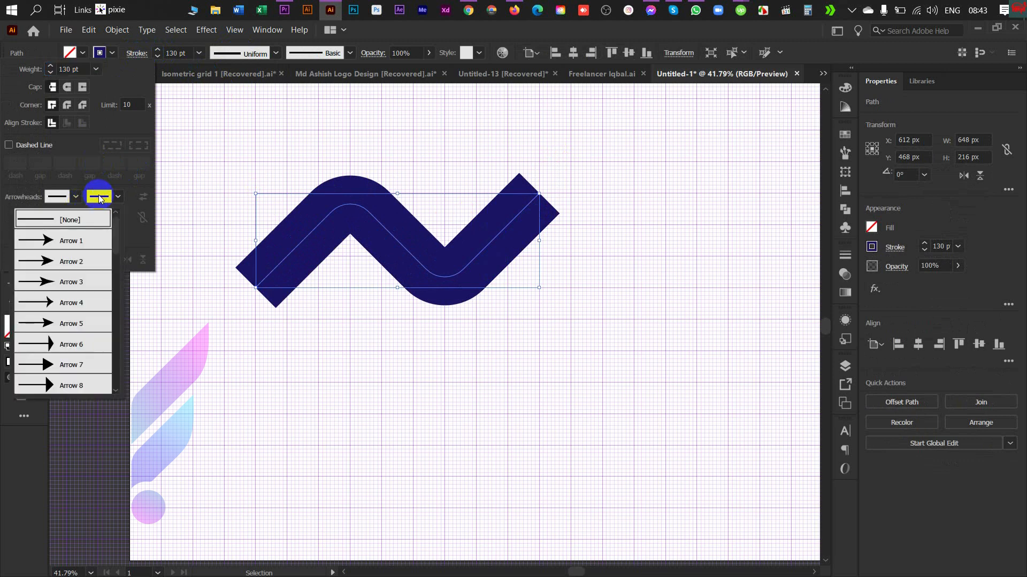
pyautogui.click(100, 197)
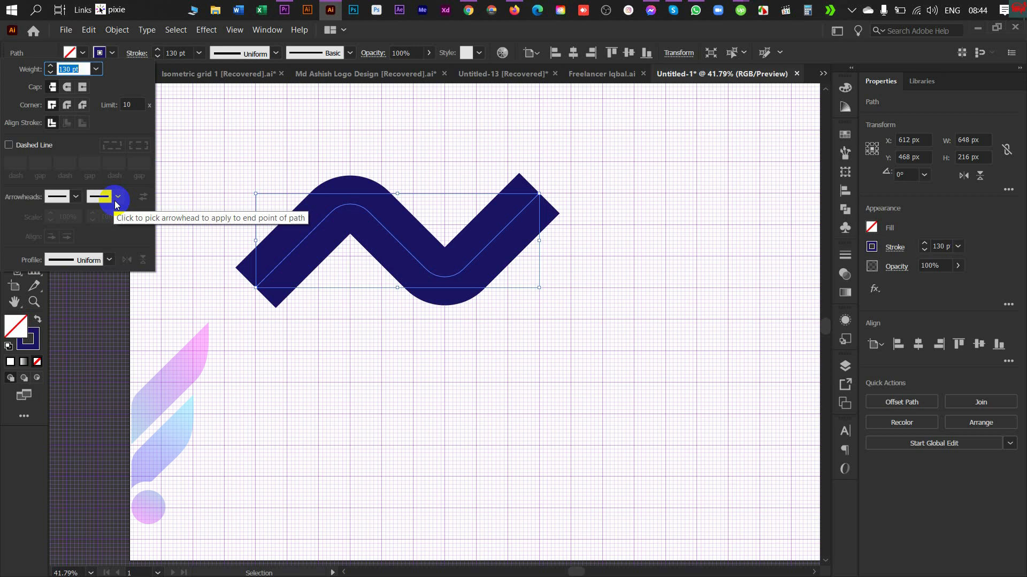
pyautogui.click(114, 203)
pyautogui.click(86, 243)
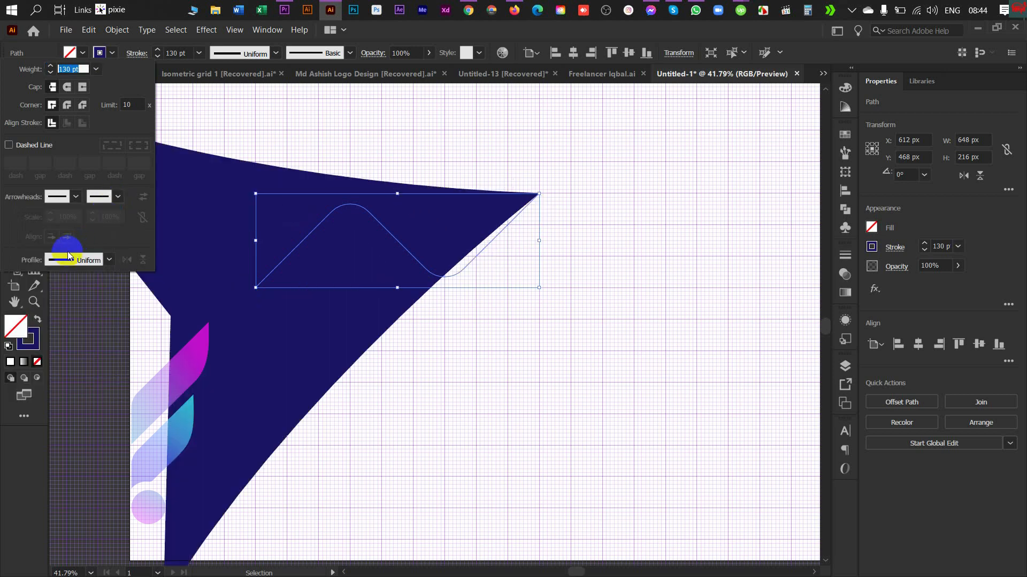
# Set the path's end arrowhead back to [None].
pyautogui.click(98, 198)
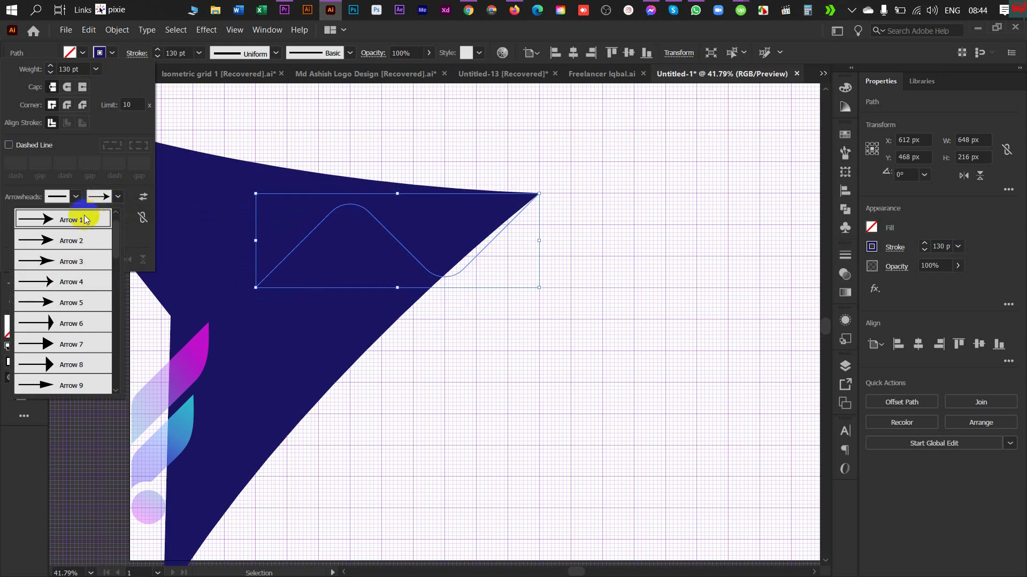
pyautogui.scroll(1, 70, 229)
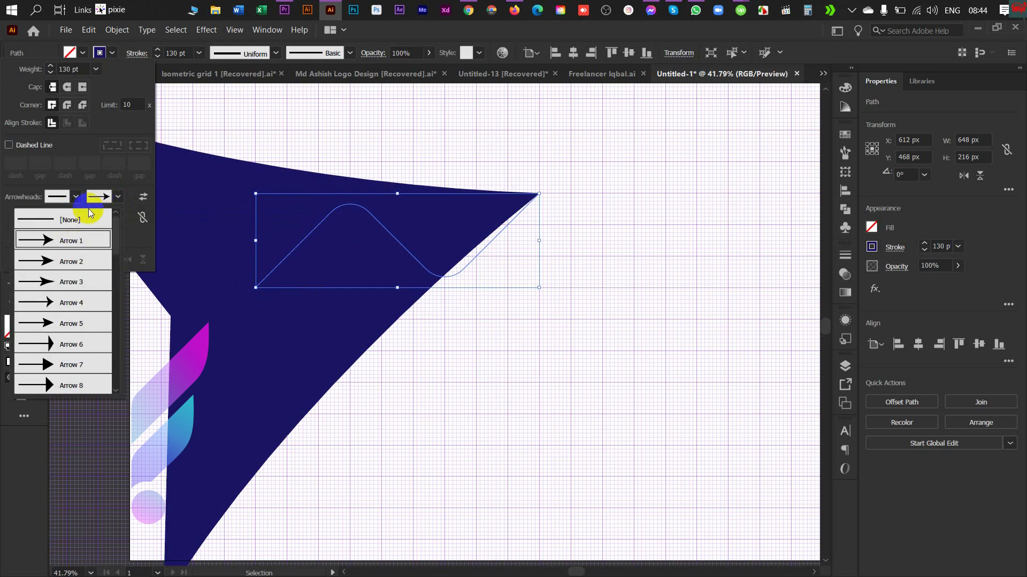
pyautogui.click(89, 215)
pyautogui.click(98, 198)
pyautogui.click(255, 151)
pyautogui.click(255, 151)
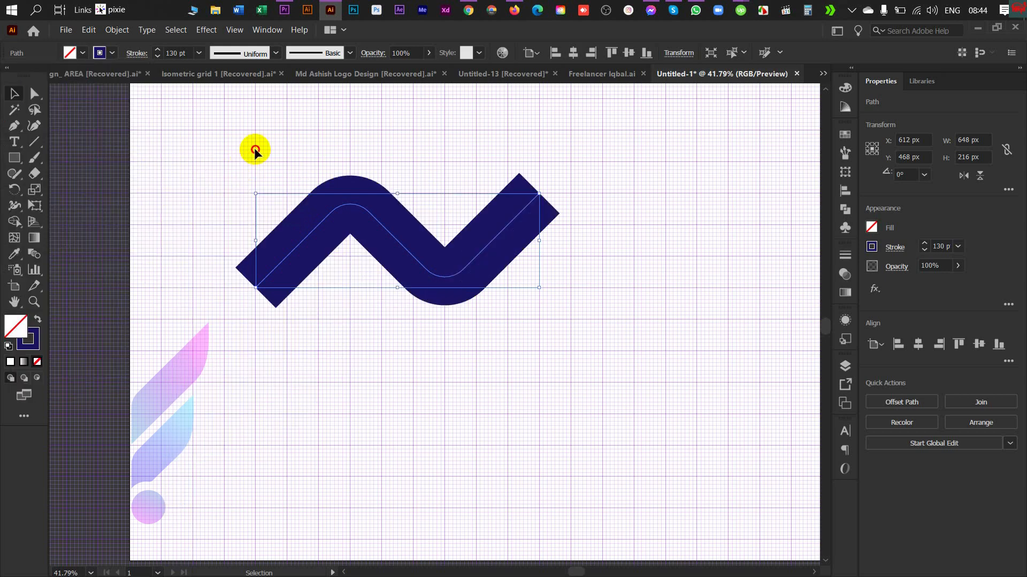
pyautogui.click(255, 150)
# Expand the zigzag path with Fill and Stroke enabled to convert the thick stroke into a filled shape.
pyautogui.click(374, 286)
pyautogui.click(372, 325)
pyautogui.press('a')
pyautogui.click(426, 252)
pyautogui.press('v')
pyautogui.click(377, 266)
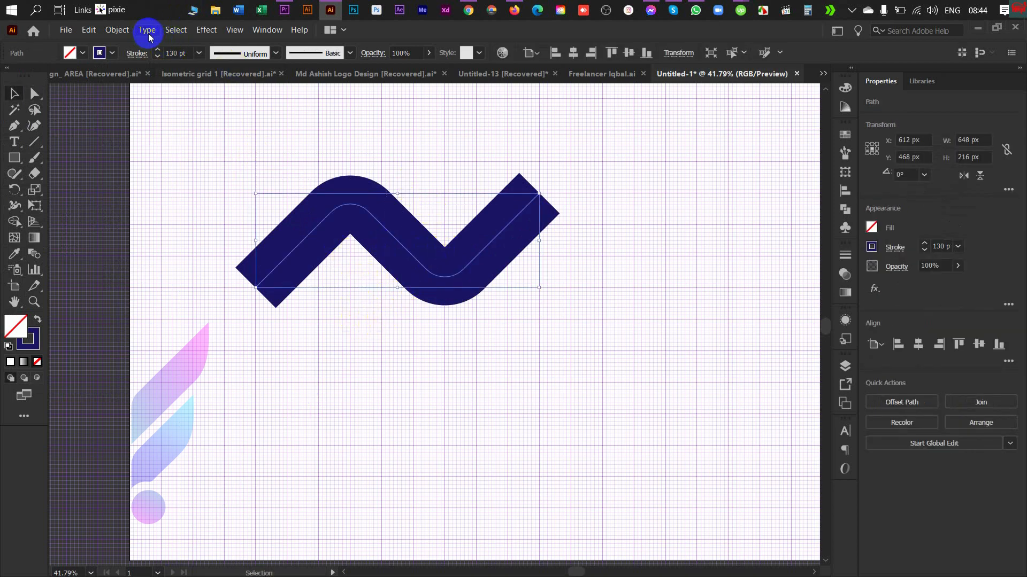
pyautogui.click(105, 31)
pyautogui.click(208, 169)
pyautogui.click(477, 377)
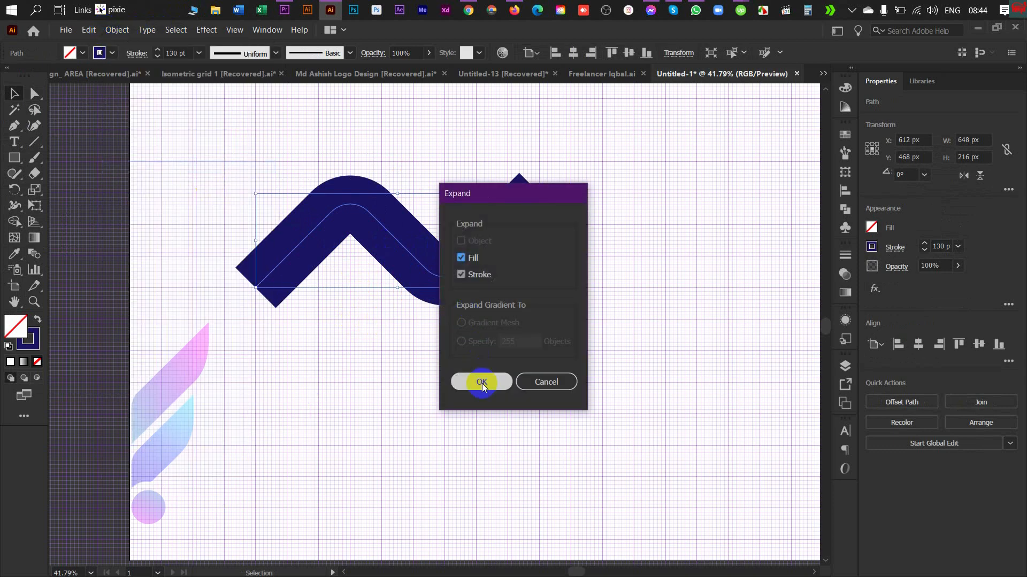
pyautogui.click(390, 342)
pyautogui.press('a')
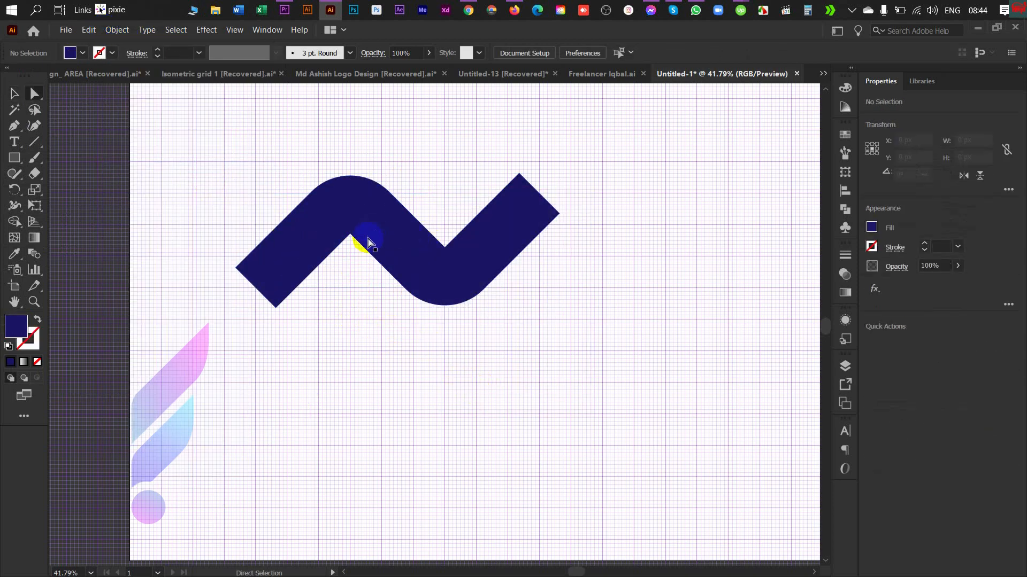
# Round the two sharp inner corners of the wavy band.
pyautogui.click(350, 238)
pyautogui.keyDown('shift'); pyautogui.click(450, 248); pyautogui.keyUp('shift')
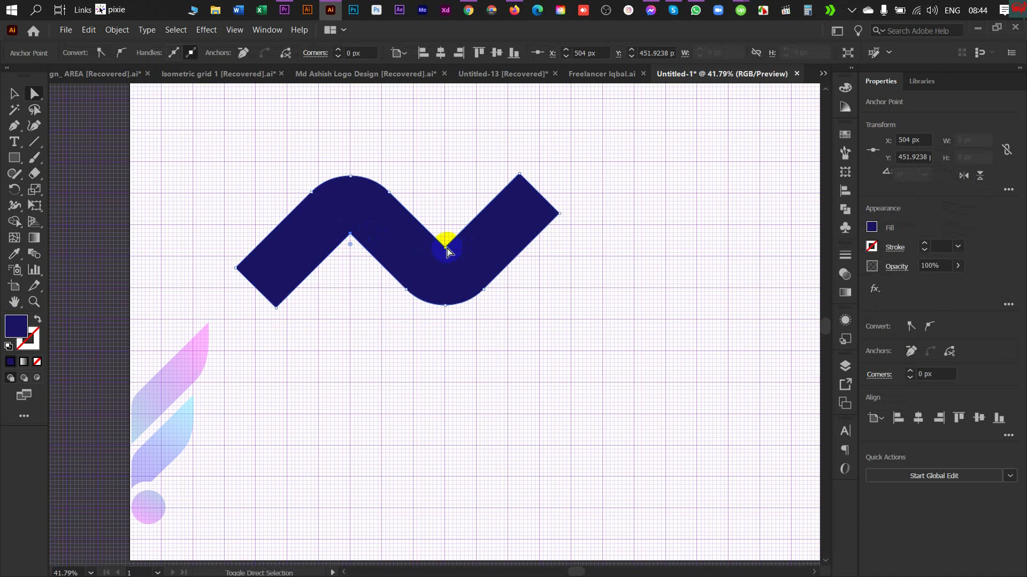
pyautogui.keyDown('shift'); pyautogui.click(441, 238); pyautogui.keyUp('shift')
pyautogui.moveTo(443, 239); pyautogui.dragTo(422, 215)
pyautogui.press('v')
pyautogui.click(437, 165)
# Round the corners at both ends of the band into fully rounded caps.
pyautogui.press('a')
pyautogui.moveTo(499, 160); pyautogui.dragTo(574, 256)
pyautogui.moveTo(206, 268); pyautogui.dragTo(733, 25)
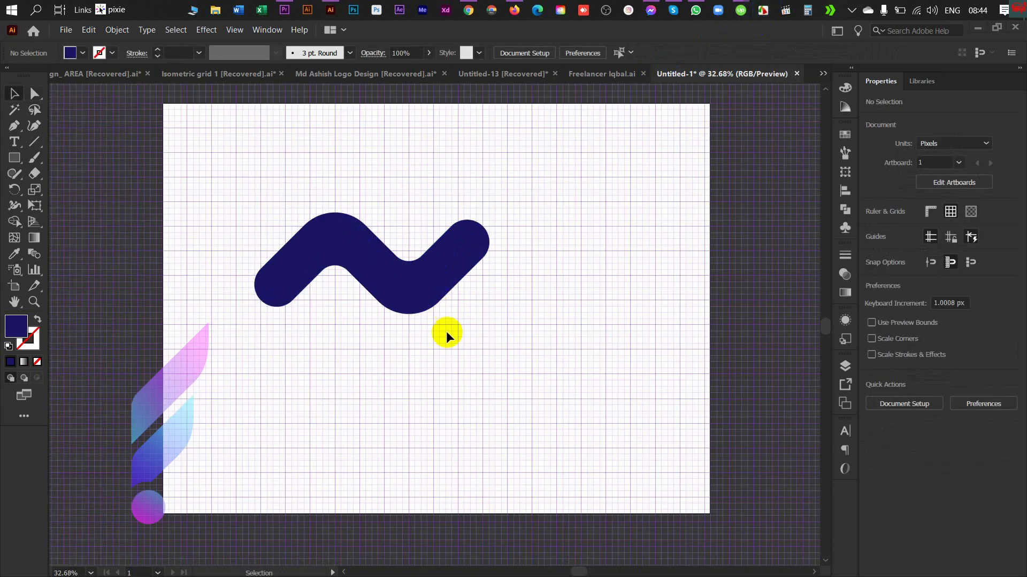
# Hide the grid and turn off Snap to Grid and Snap to Pixel.
pyautogui.click(452, 294)
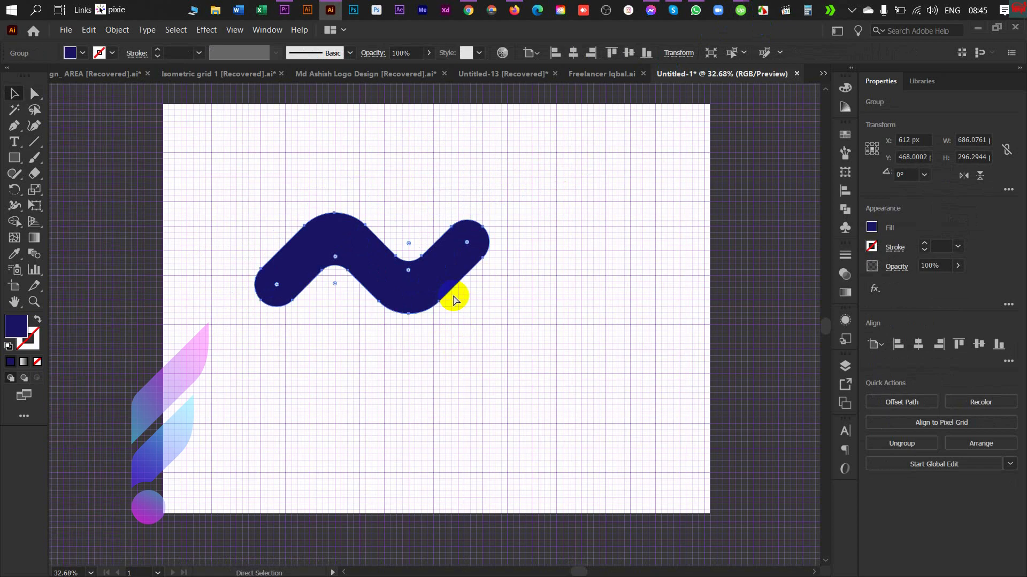
pyautogui.hotkey('ctrl', '"')
pyautogui.scroll(1, 371, 234)
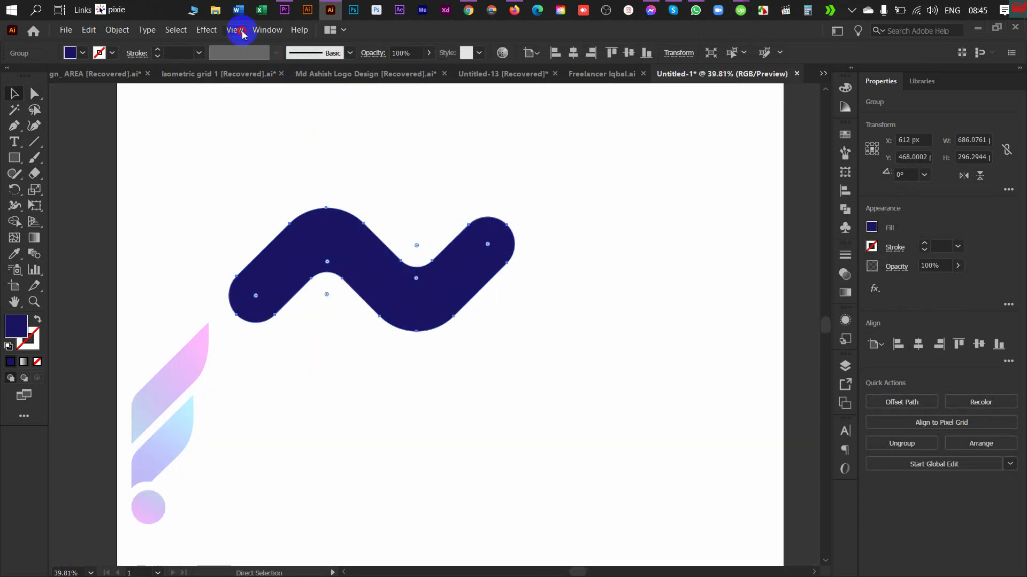
pyautogui.click(234, 30)
pyautogui.click(275, 496)
pyautogui.click(239, 101)
pyautogui.click(234, 30)
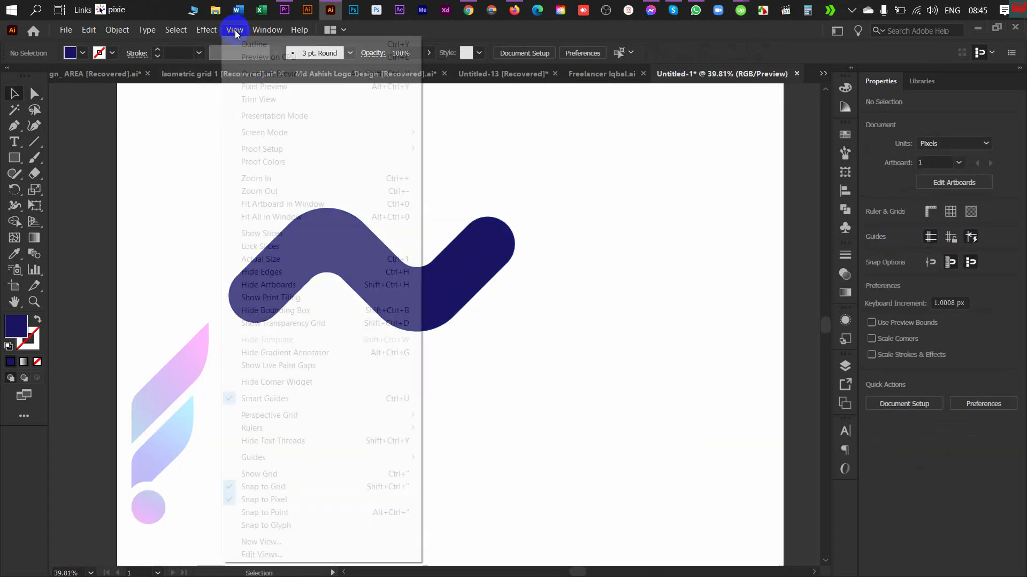
pyautogui.click(270, 488)
pyautogui.click(234, 30)
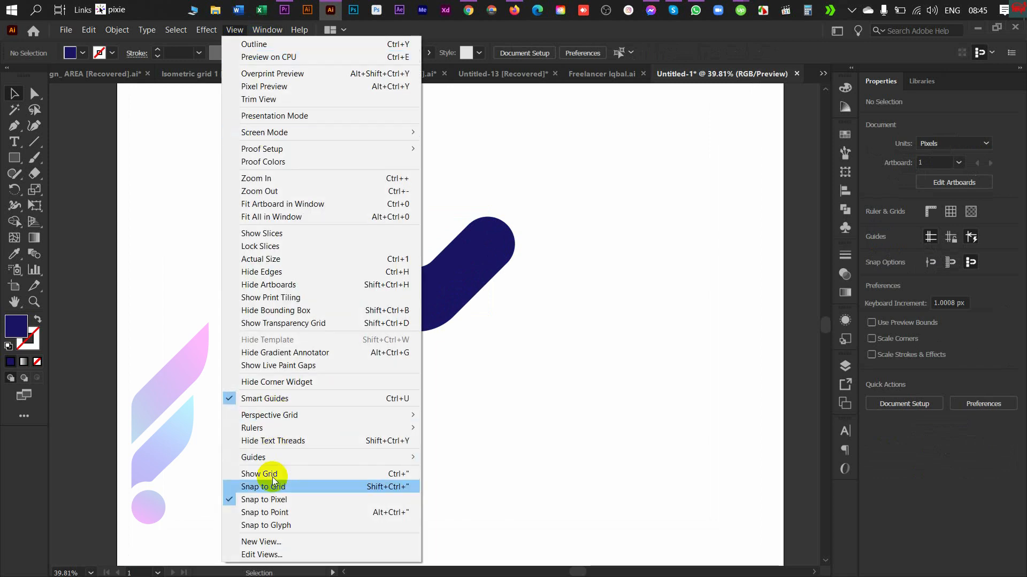
pyautogui.click(270, 500)
# Move the band closer to the artboard's centre and try rotating it.
pyautogui.moveTo(424, 282); pyautogui.dragTo(451, 327)
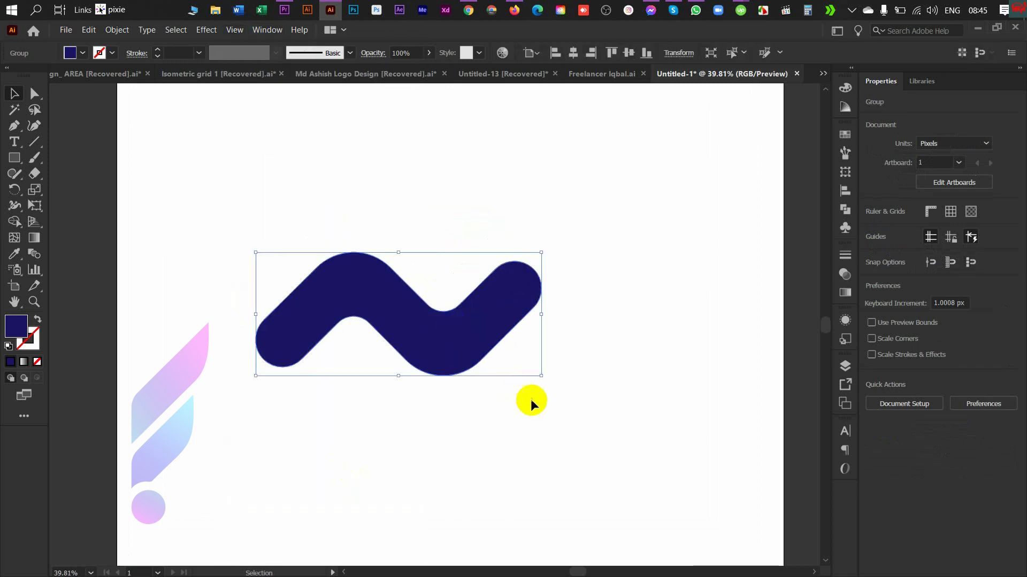
pyautogui.moveTo(544, 376); pyautogui.dragTo(536, 299)
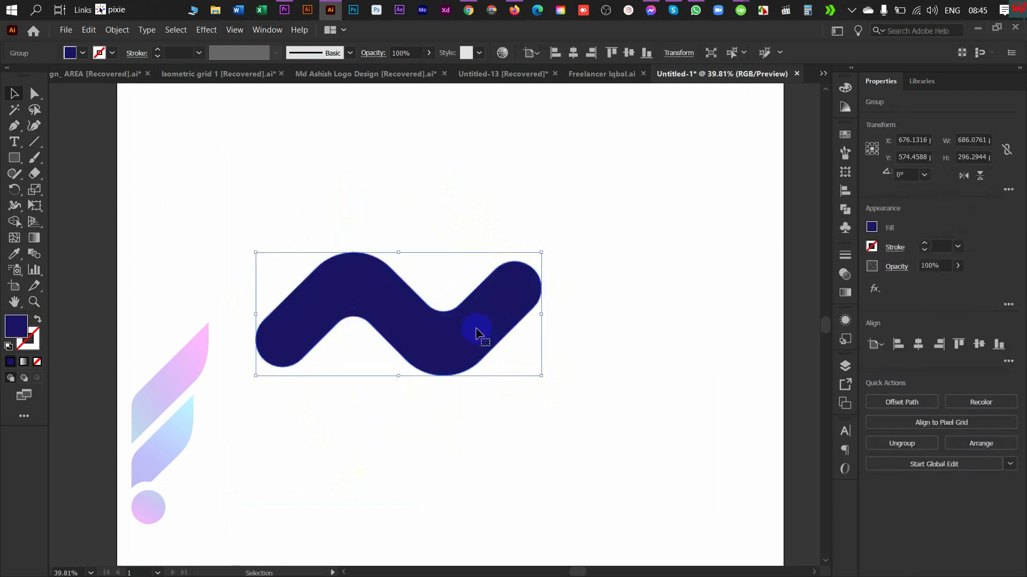
# Try reflecting the band about the vertical axis and rotating the reflected shape.
pyautogui.rightClick(523, 294)
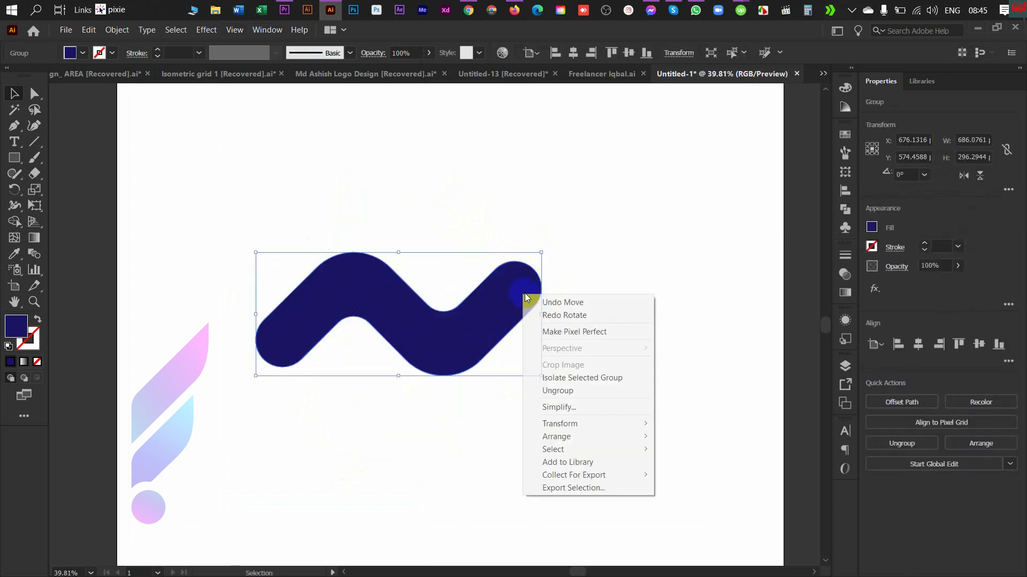
pyautogui.moveTo(559, 423)
pyautogui.click(686, 466)
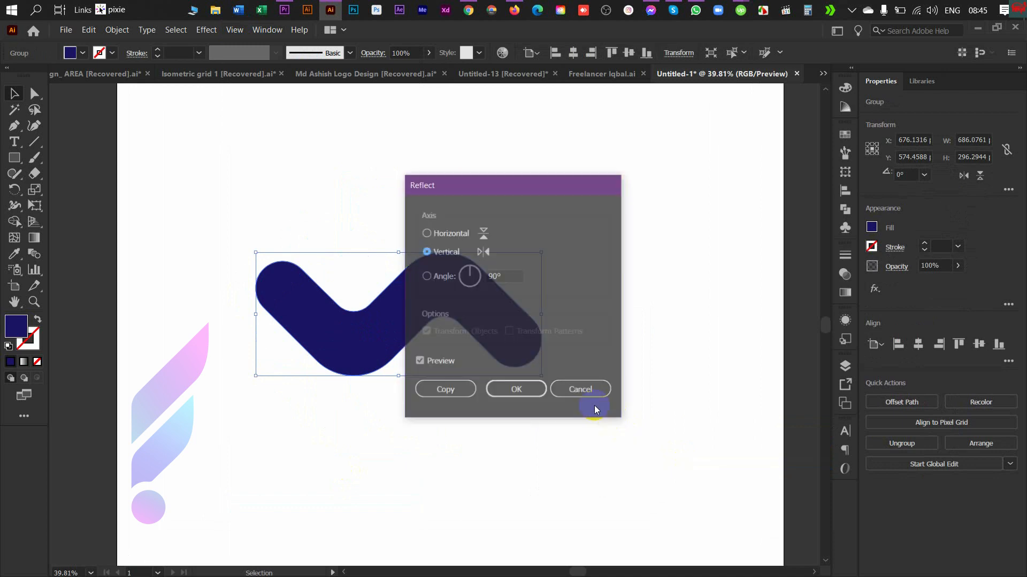
pyautogui.click(444, 251)
pyautogui.click(509, 389)
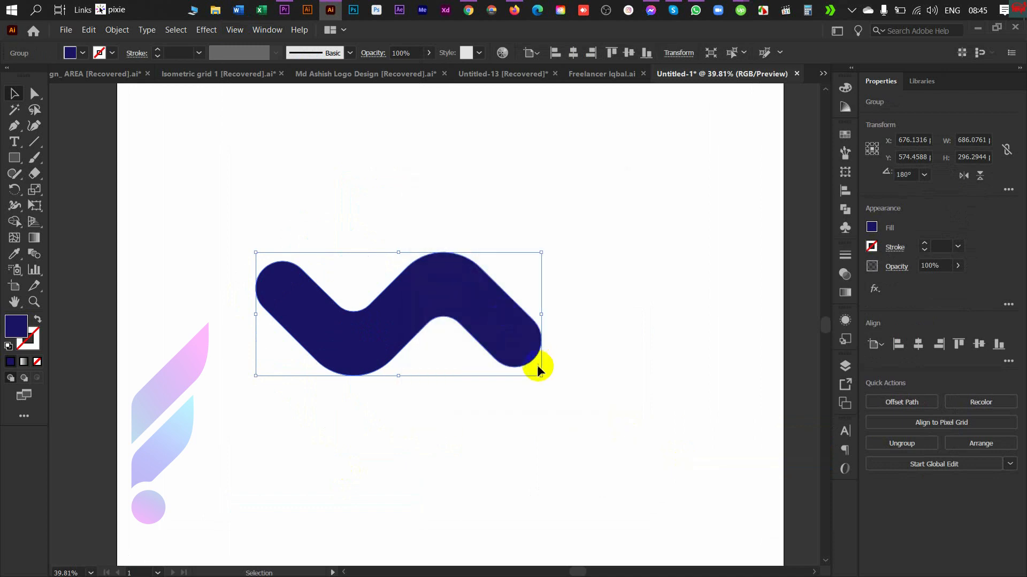
pyautogui.moveTo(546, 379); pyautogui.dragTo(534, 337)
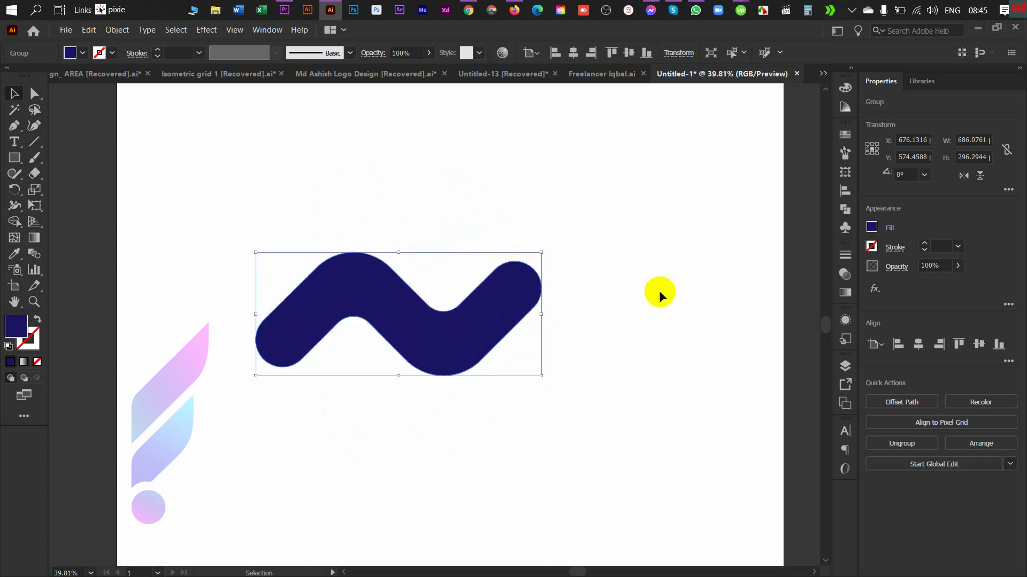
# Try rotating the band in both directions and undo each rotation.
pyautogui.moveTo(543, 246); pyautogui.dragTo(541, 316)
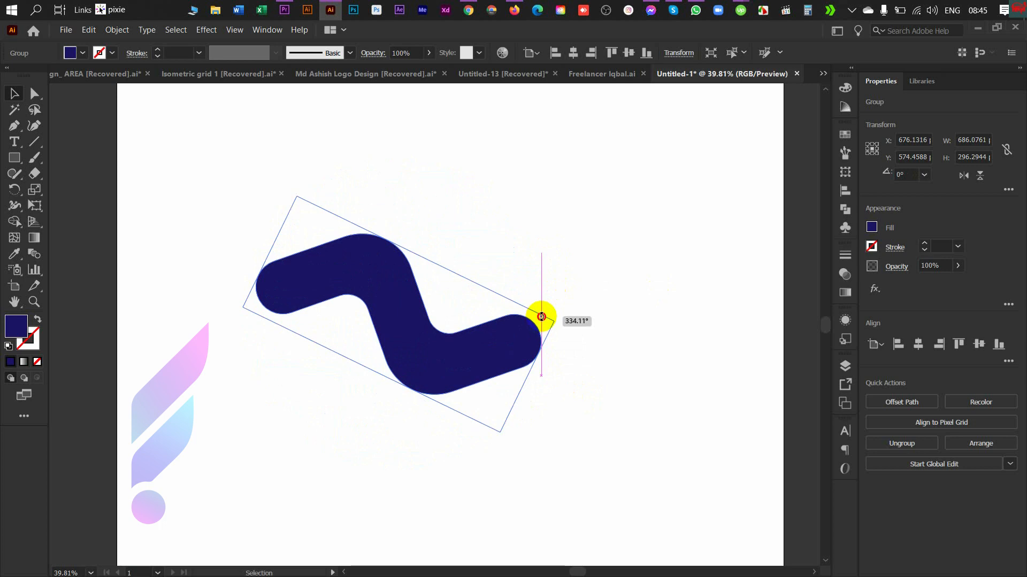
pyautogui.hotkey('ctrl', 'z')
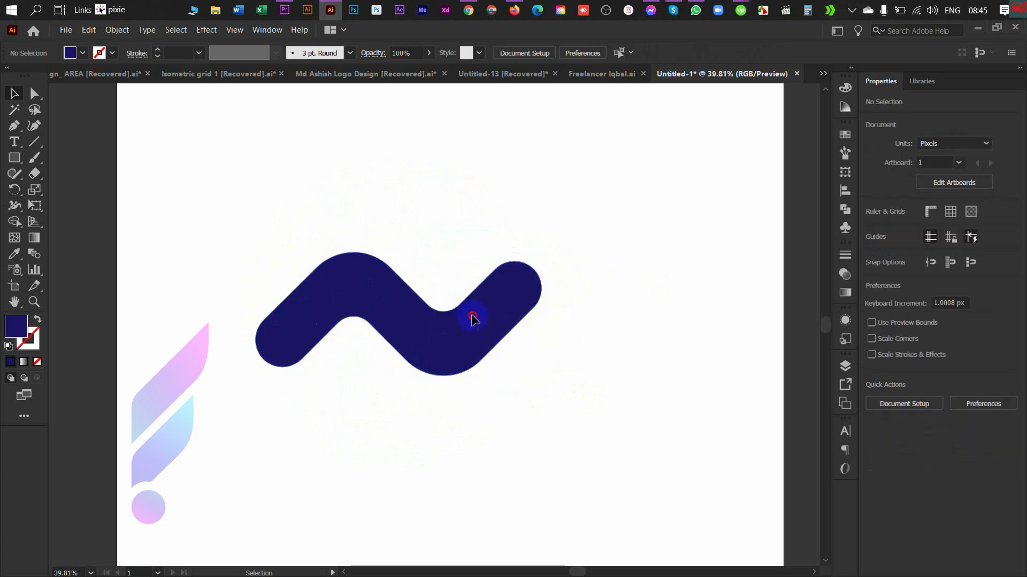
pyautogui.moveTo(543, 245); pyautogui.dragTo(462, 185)
pyautogui.hotkey('ctrl', 'z')
# Scale the band down to about 556 px wide and 240 px high.
pyautogui.click(563, 291)
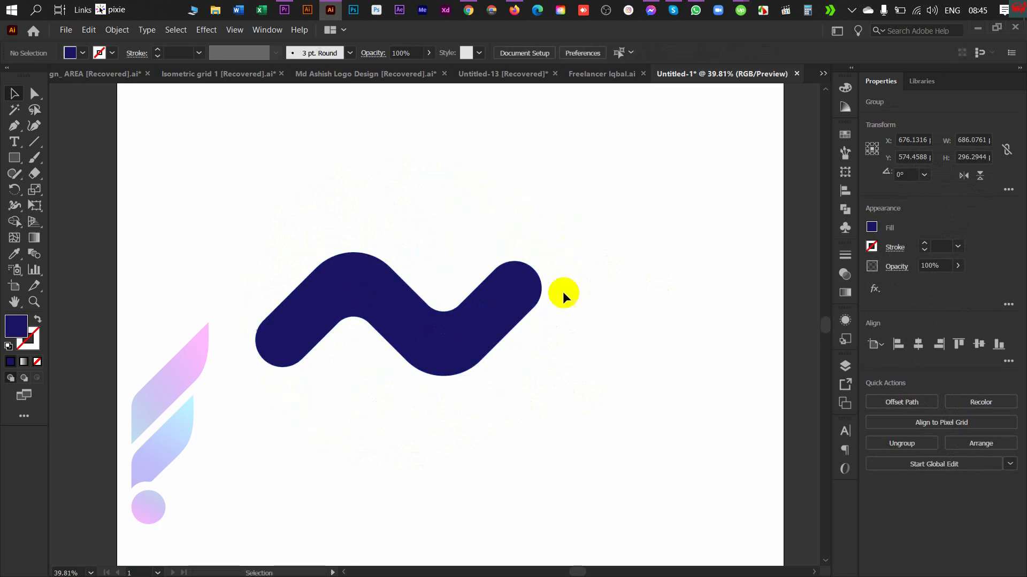
pyautogui.moveTo(496, 320); pyautogui.dragTo(455, 332)
pyautogui.click(433, 339)
pyautogui.moveTo(556, 321); pyautogui.dragTo(459, 310)
pyautogui.click(498, 305)
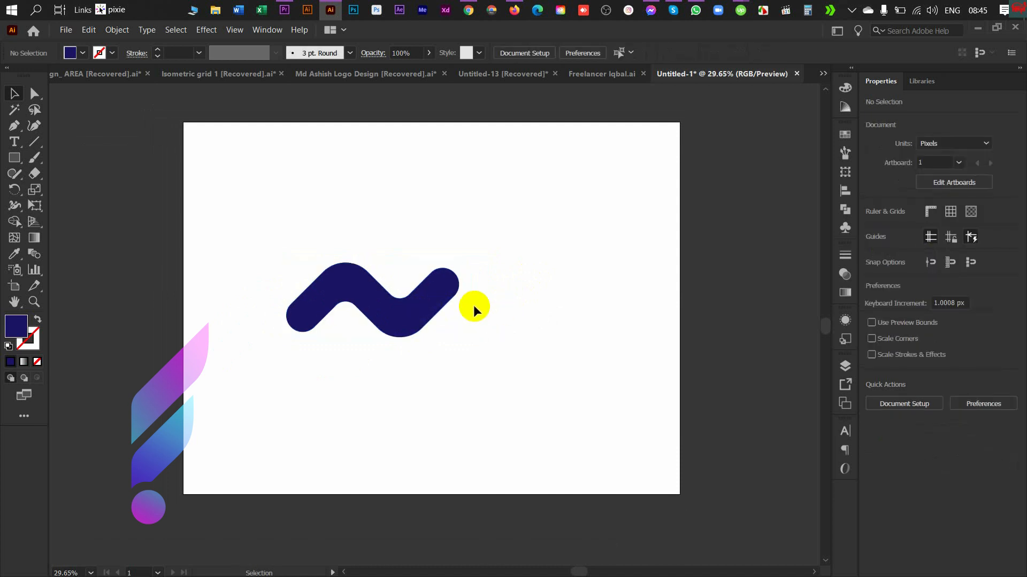
# Fill the band with a linear gradient and set its starting color stop to orange R=241 G=90 B=36.
pyautogui.click(420, 298)
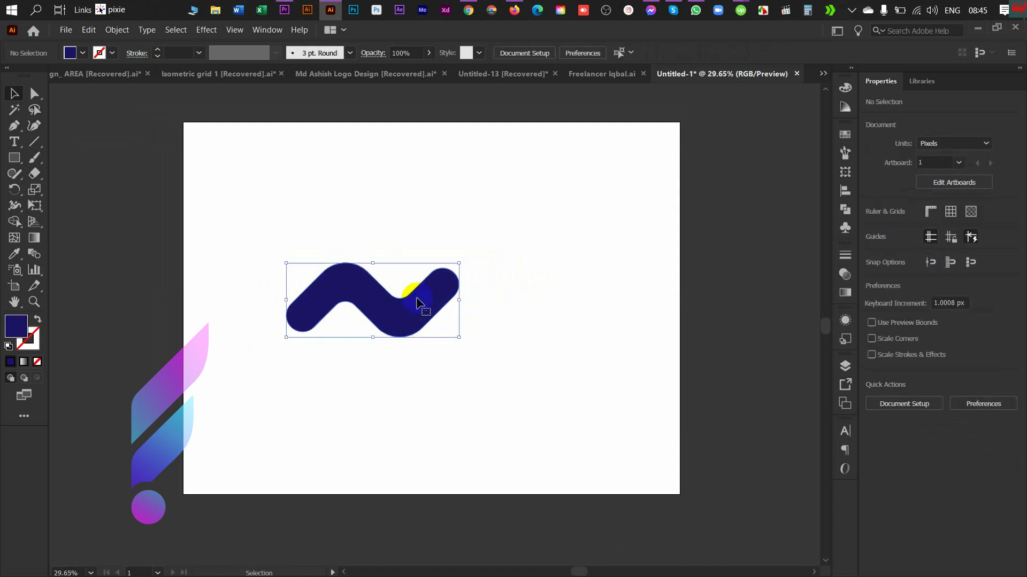
pyautogui.click(845, 295)
pyautogui.click(748, 366)
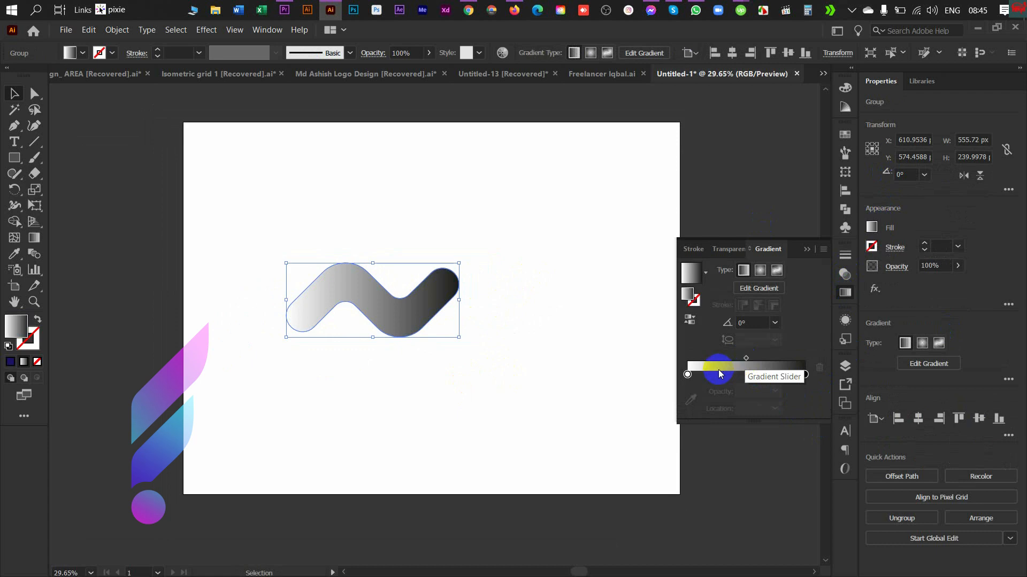
pyautogui.click(688, 374)
pyautogui.doubleClick(687, 375)
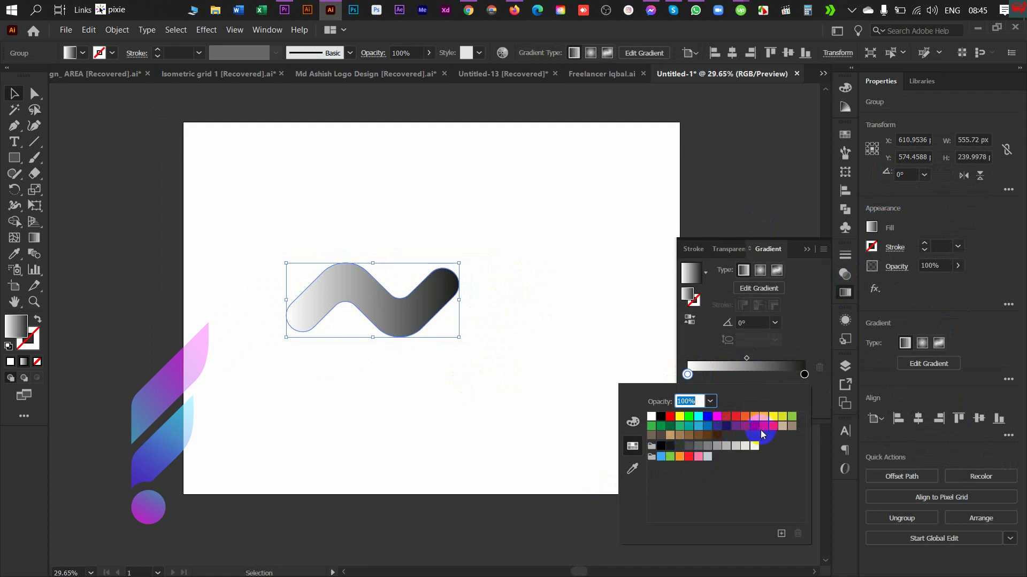
pyautogui.click(726, 427)
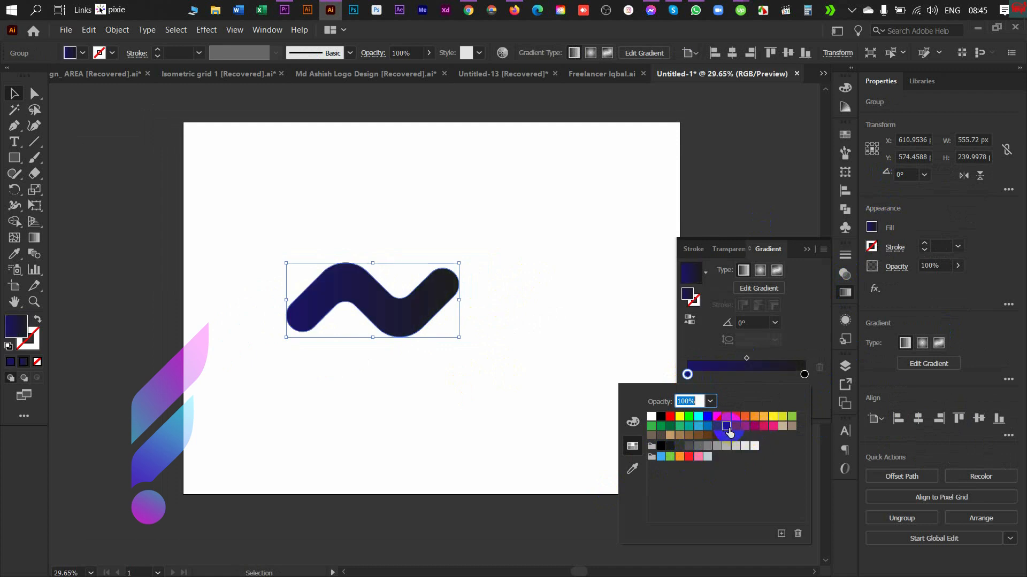
pyautogui.click(745, 418)
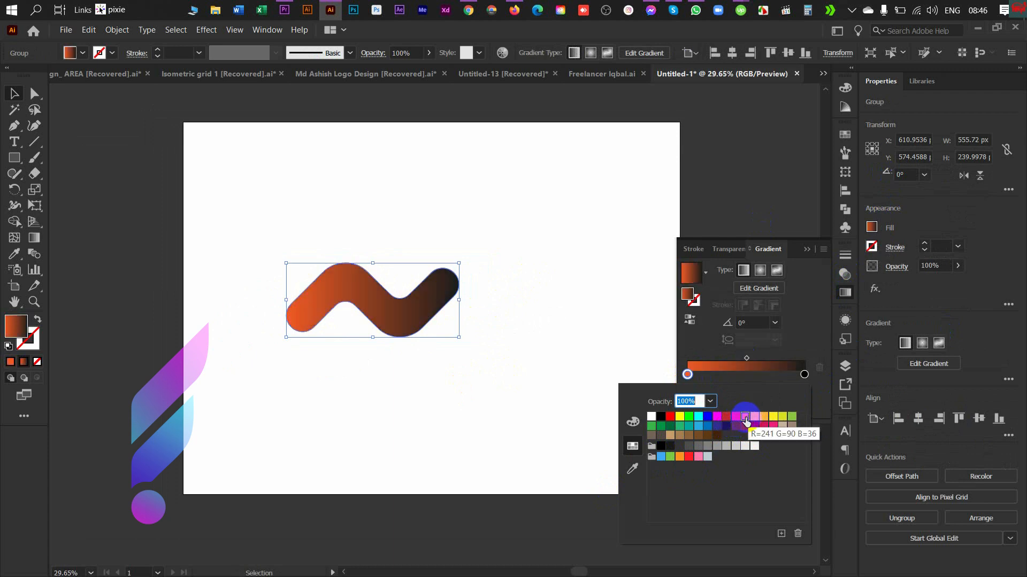
# Set the gradient's end color stop to the lighter orange F7931E.
pyautogui.click(804, 375)
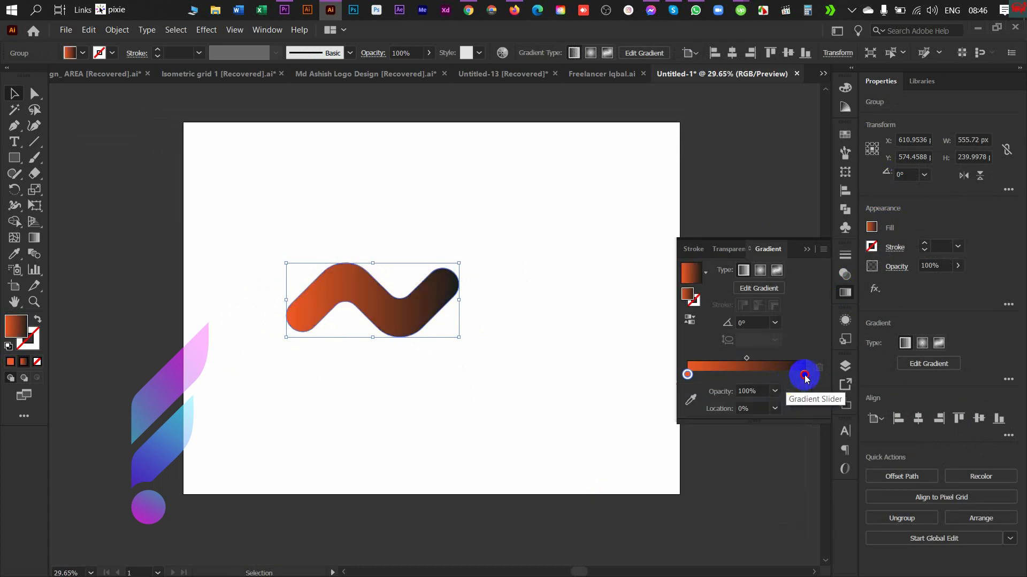
pyautogui.doubleClick(804, 375)
pyautogui.click(757, 424)
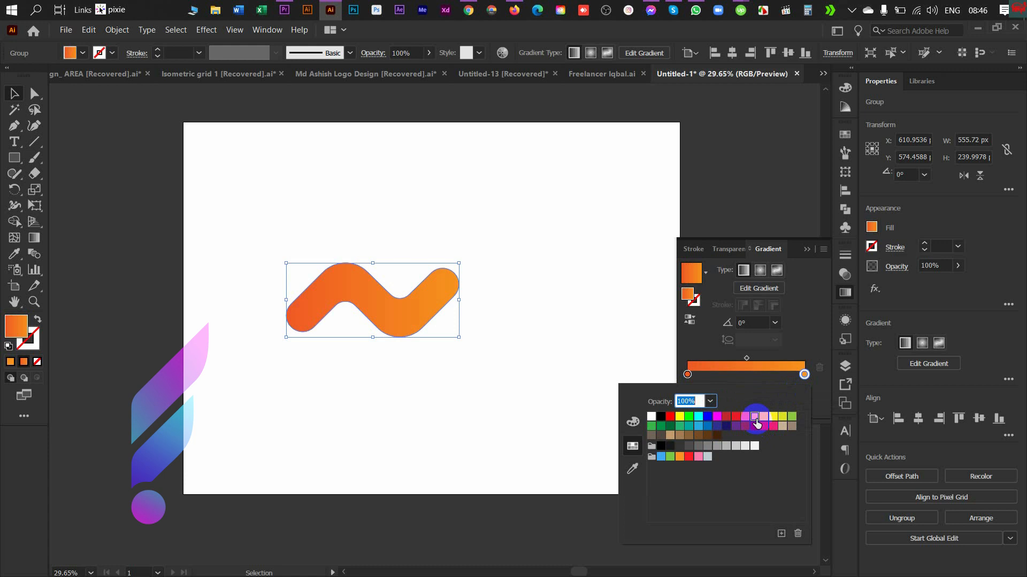
pyautogui.click(525, 353)
pyautogui.moveTo(378, 303); pyautogui.dragTo(389, 343)
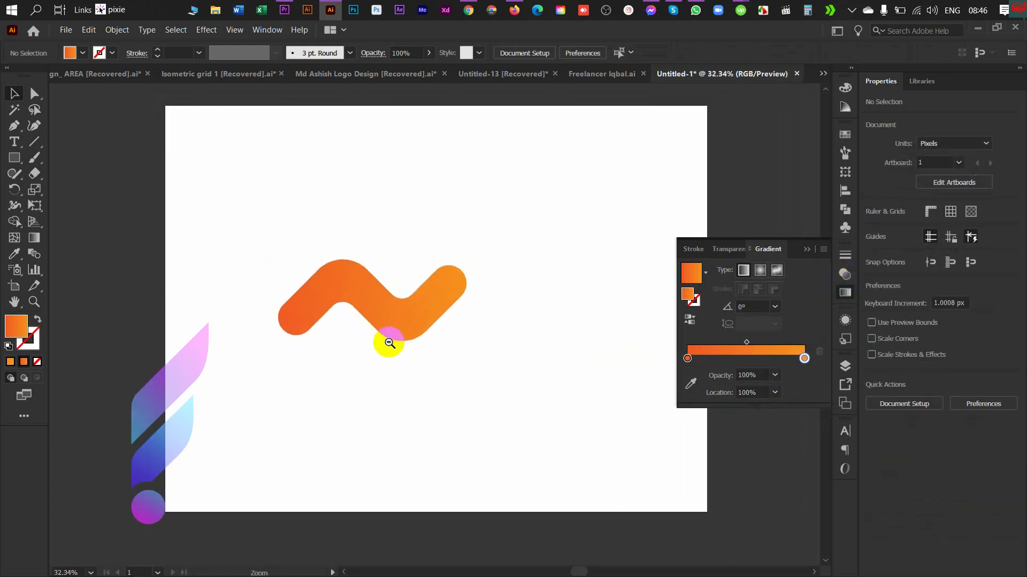
pyautogui.click(852, 290)
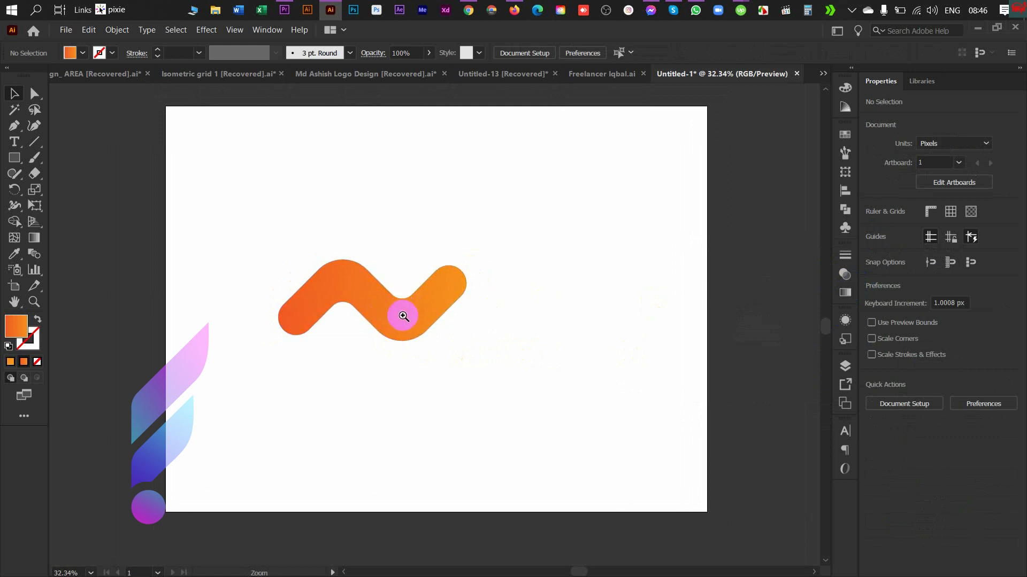
# Center the band horizontally and vertically on the artboard.
pyautogui.click(403, 315)
pyautogui.click(412, 322)
pyautogui.click(480, 284)
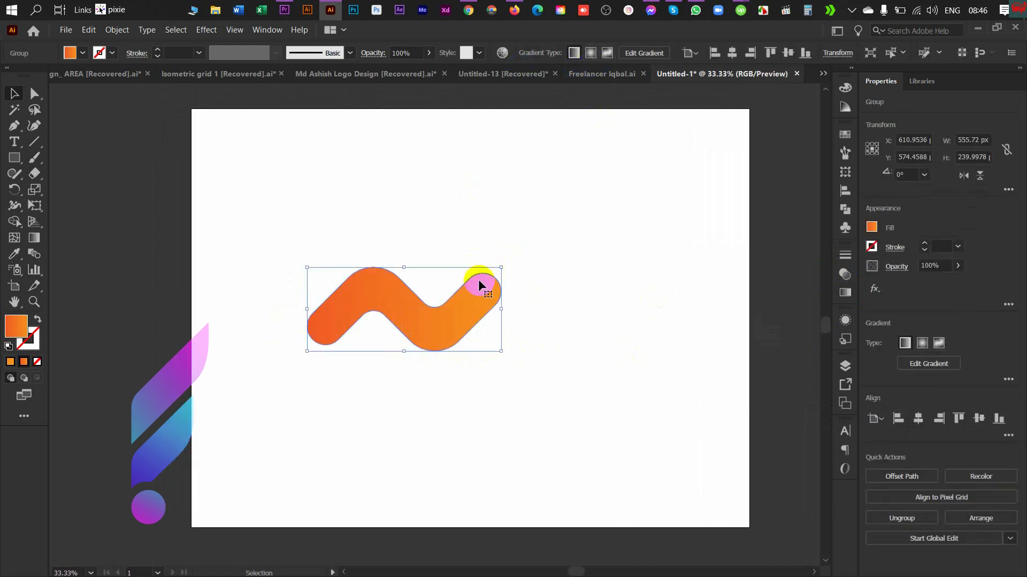
pyautogui.click(732, 53)
pyautogui.click(789, 53)
pyautogui.click(580, 233)
pyautogui.moveTo(573, 287)
pyautogui.mouseDown()
pyautogui.moveTo(556, 296)
pyautogui.moveTo(568, 276)
pyautogui.mouseUp()
# Create a 1600 x 1200 px rectangle and center it on the artboard as a background.
pyautogui.press('m')
pyautogui.click(582, 206)
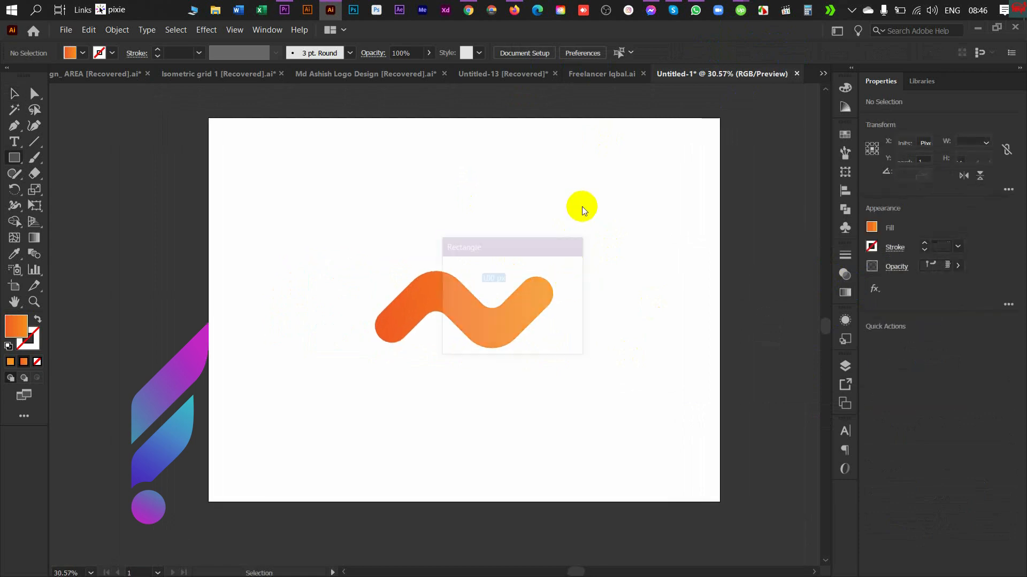
pyautogui.write('1600')
pyautogui.press('Tab')
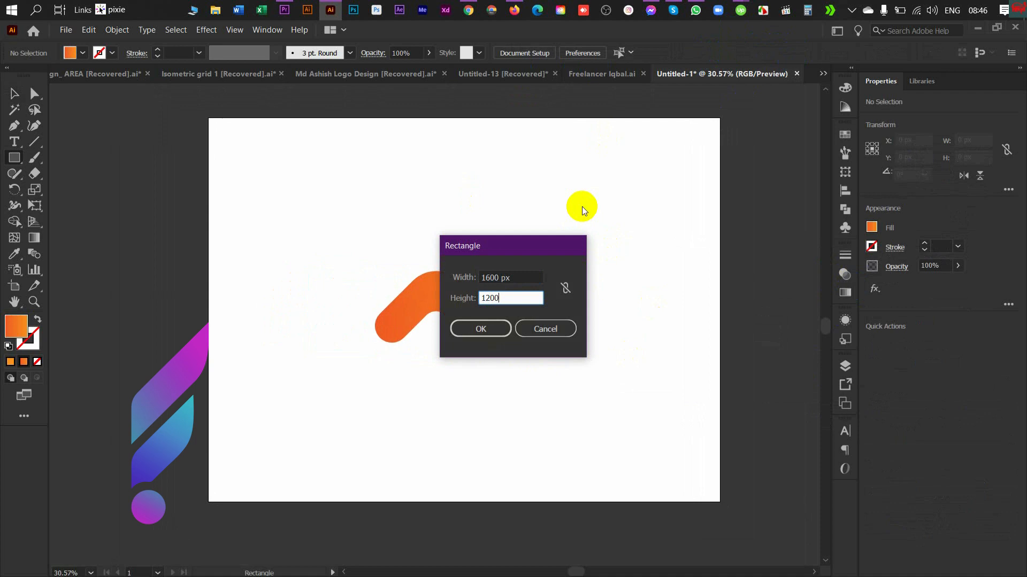
pyautogui.press('Return')
pyautogui.press('v')
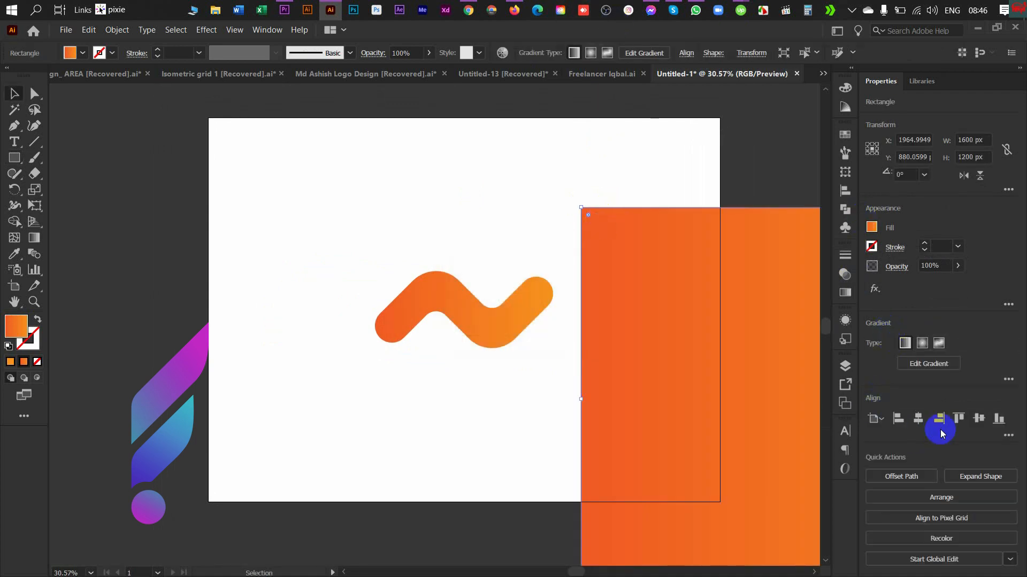
pyautogui.click(917, 419)
pyautogui.click(978, 419)
# Send the background rectangle behind the band.
pyautogui.rightClick(476, 264)
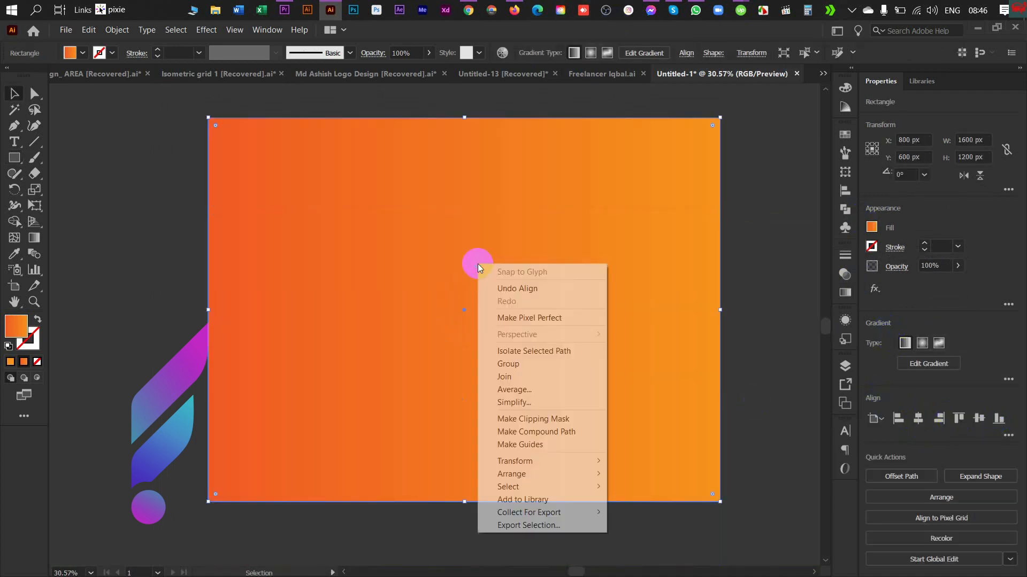
pyautogui.moveTo(535, 474)
pyautogui.click(610, 509)
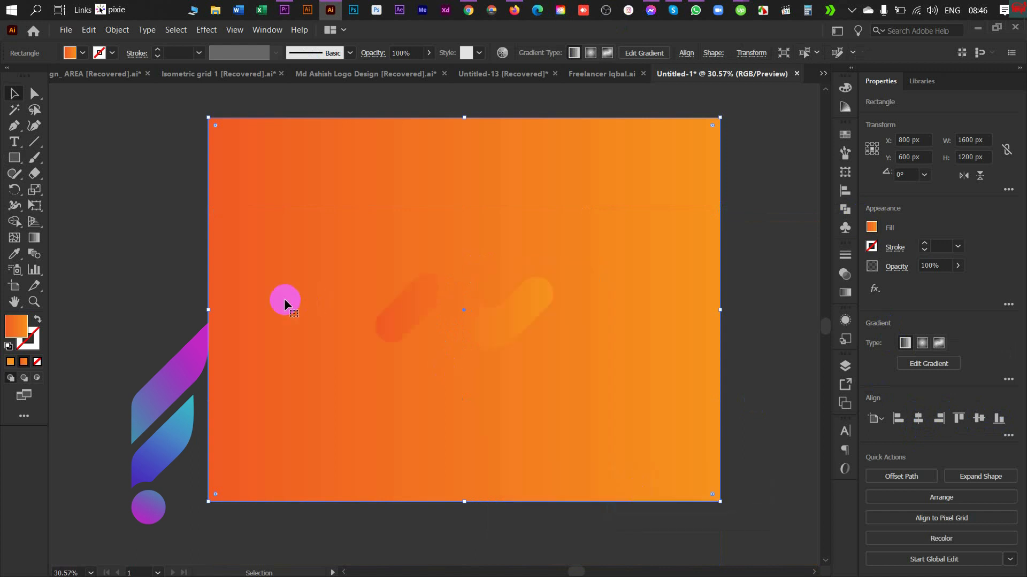
# Replace the background rectangle's gradient with a solid white fill.
pyautogui.click(11, 363)
pyautogui.click(82, 53)
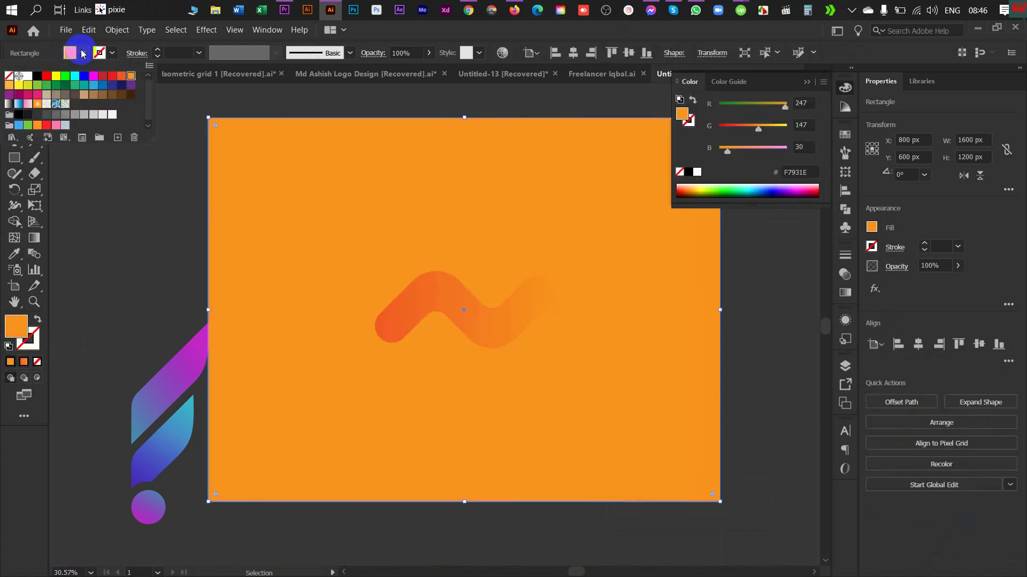
pyautogui.click(29, 78)
pyautogui.click(122, 222)
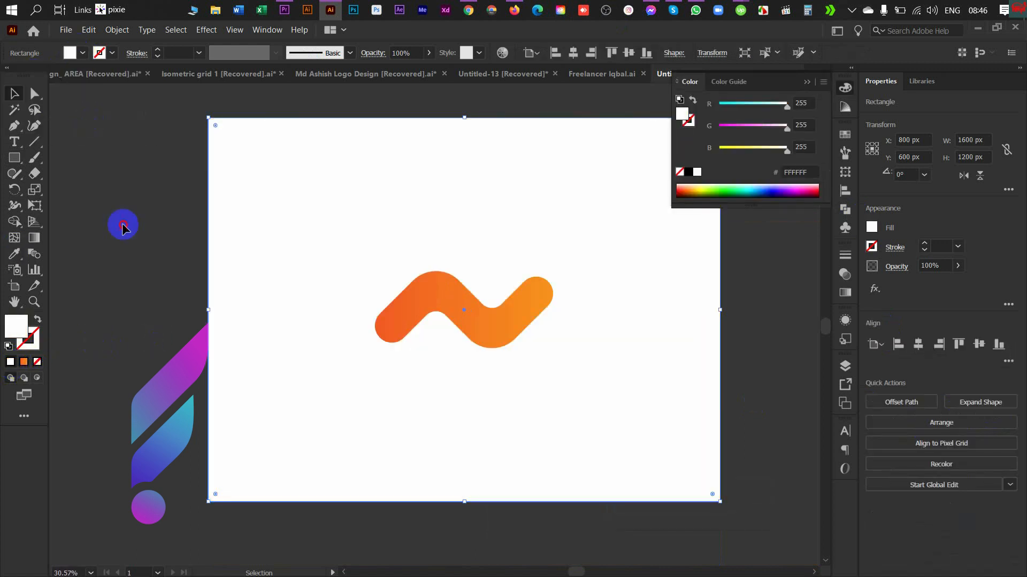
pyautogui.click(122, 222)
pyautogui.click(845, 89)
pyautogui.moveTo(545, 292); pyautogui.dragTo(497, 321)
pyautogui.click(546, 306)
pyautogui.moveTo(557, 309); pyautogui.dragTo(650, 375)
pyautogui.moveTo(592, 312); pyautogui.dragTo(508, 335)
pyautogui.moveTo(572, 298); pyautogui.dragTo(540, 294)
pyautogui.moveTo(468, 241); pyautogui.dragTo(553, 261)
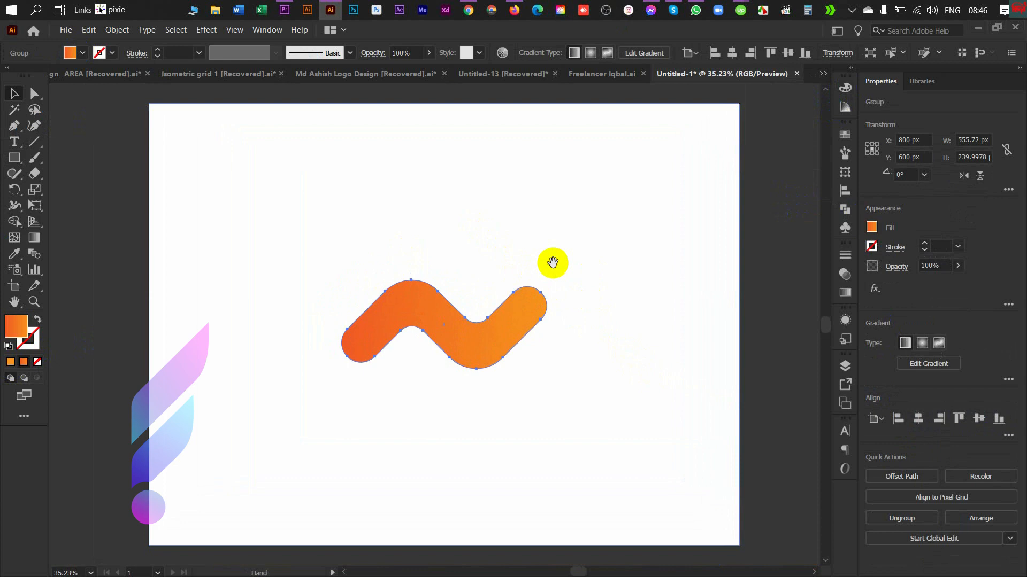
pyautogui.click(573, 314)
pyautogui.click(505, 328)
pyautogui.click(61, 185)
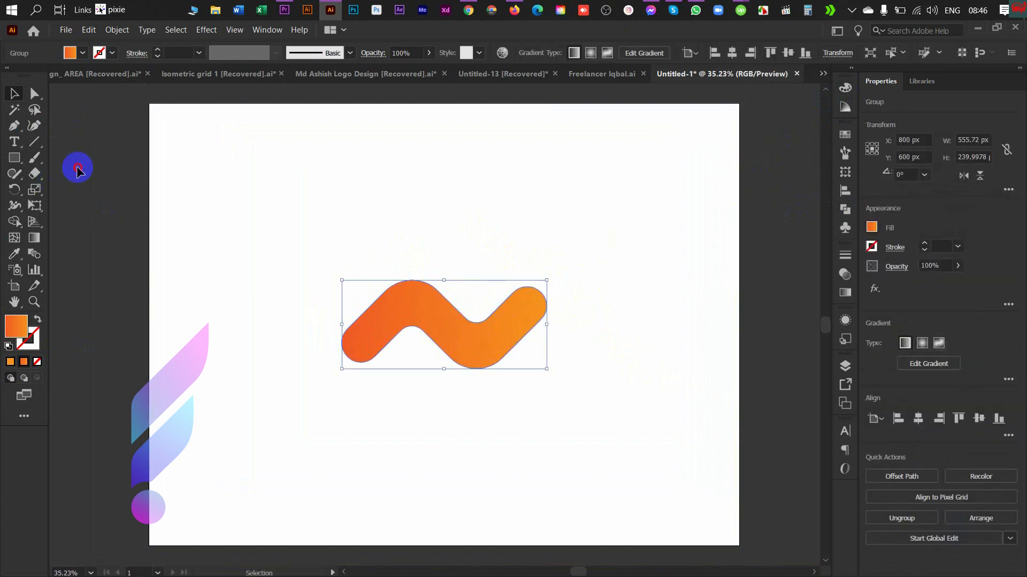
# Add the text "Numero" below the band and enlarge it to about 142 pt.
pyautogui.press('t')
pyautogui.click(433, 403)
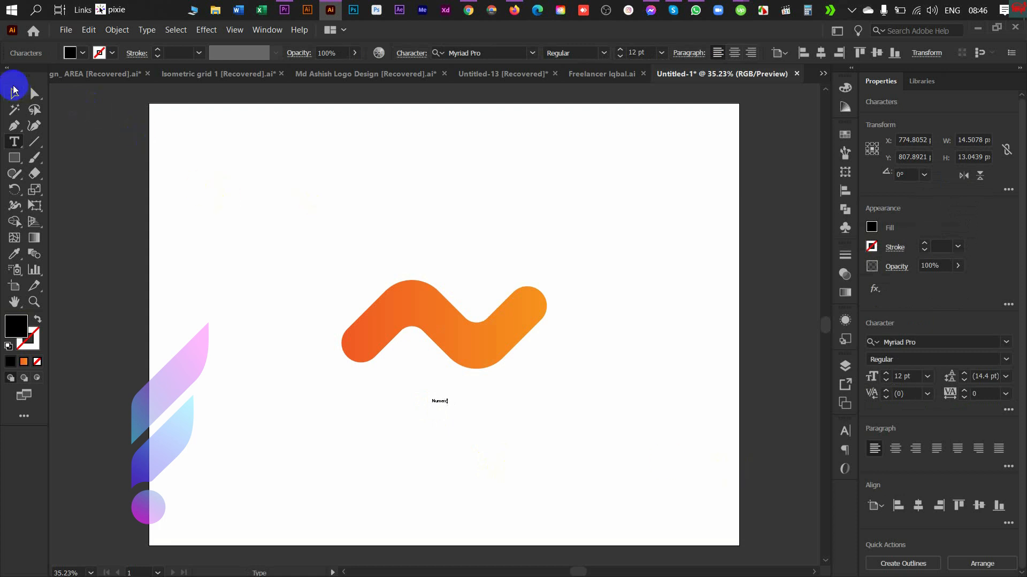
pyautogui.click(14, 93)
pyautogui.click(439, 401)
pyautogui.moveTo(448, 405); pyautogui.dragTo(607, 500)
pyautogui.moveTo(523, 427); pyautogui.dragTo(512, 426)
# Set the Numero text's font to Montserrat Bold Italic.
pyautogui.hotkey('ctrl', 't')
pyautogui.click(719, 378)
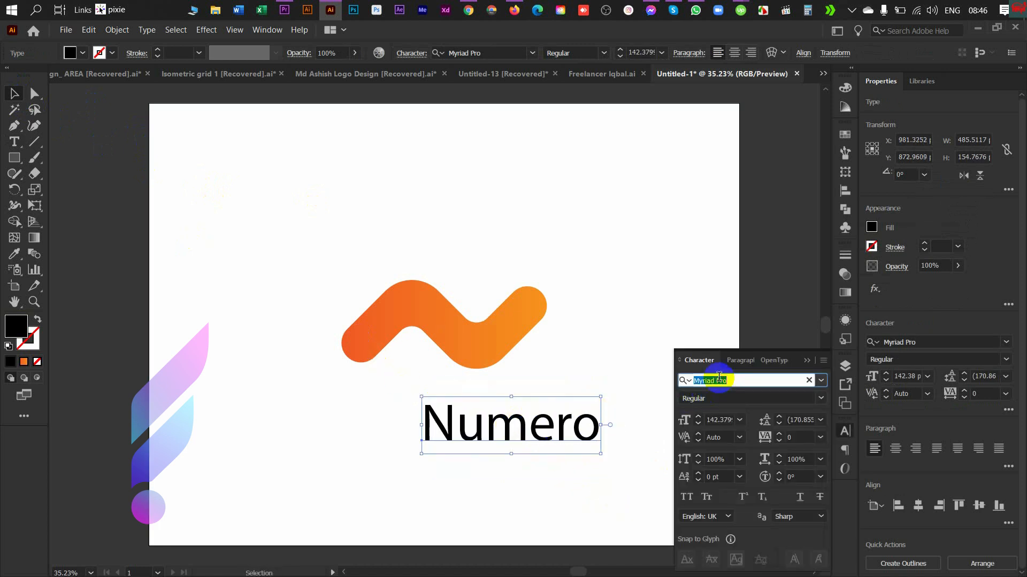
pyautogui.write('monts')
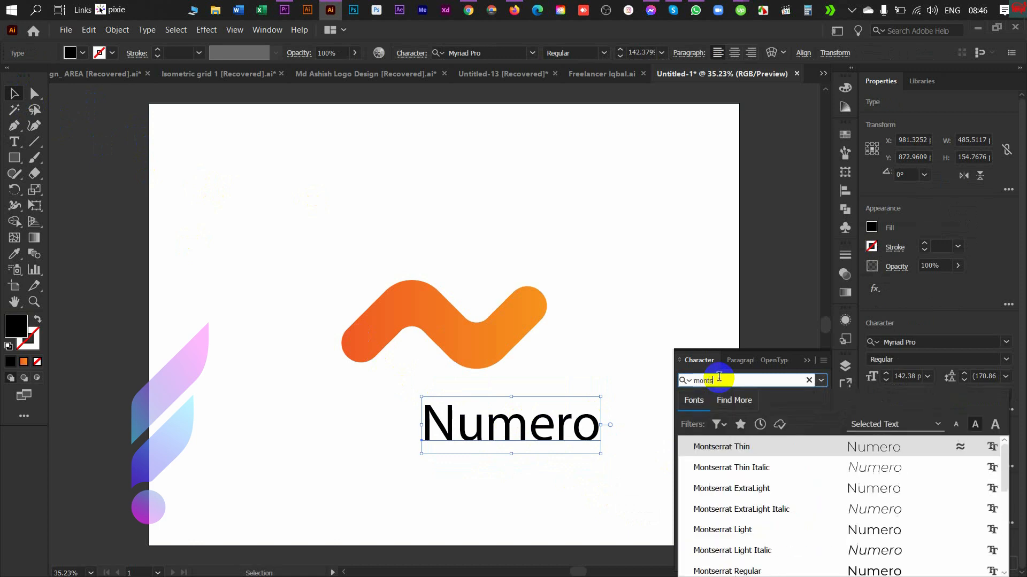
pyautogui.scroll(-2, 917, 503)
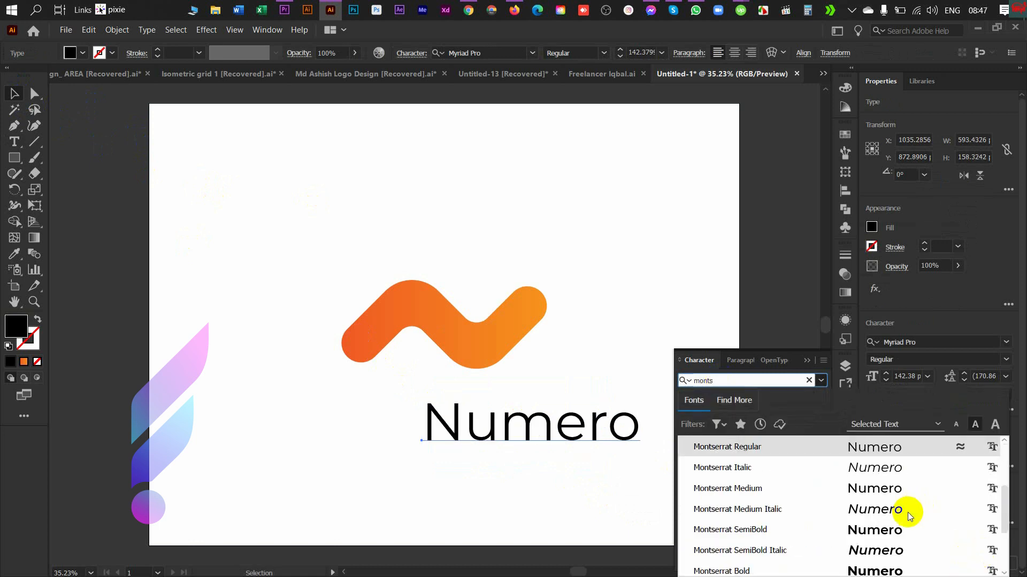
pyautogui.scroll(-1, 881, 555)
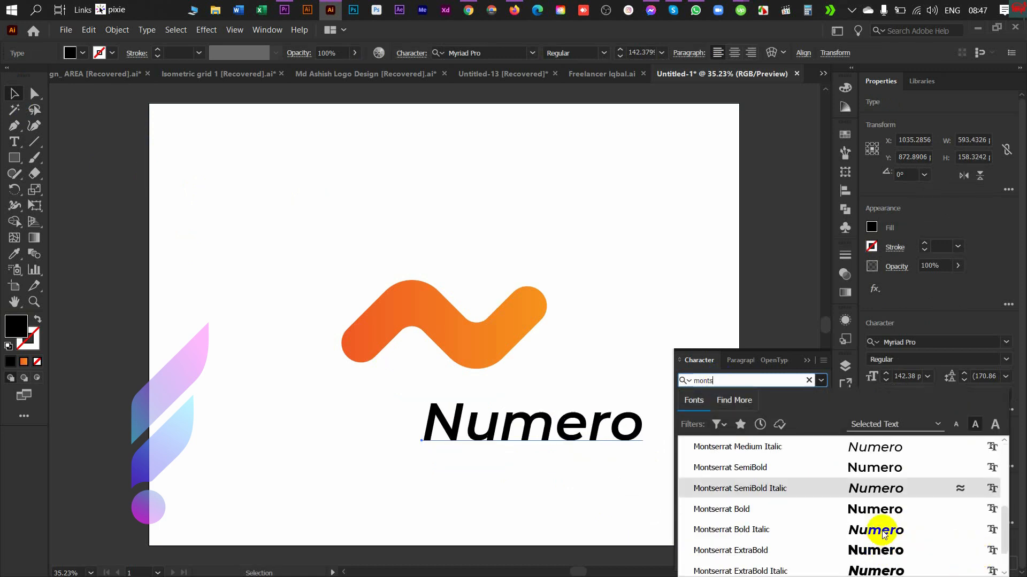
pyautogui.click(883, 531)
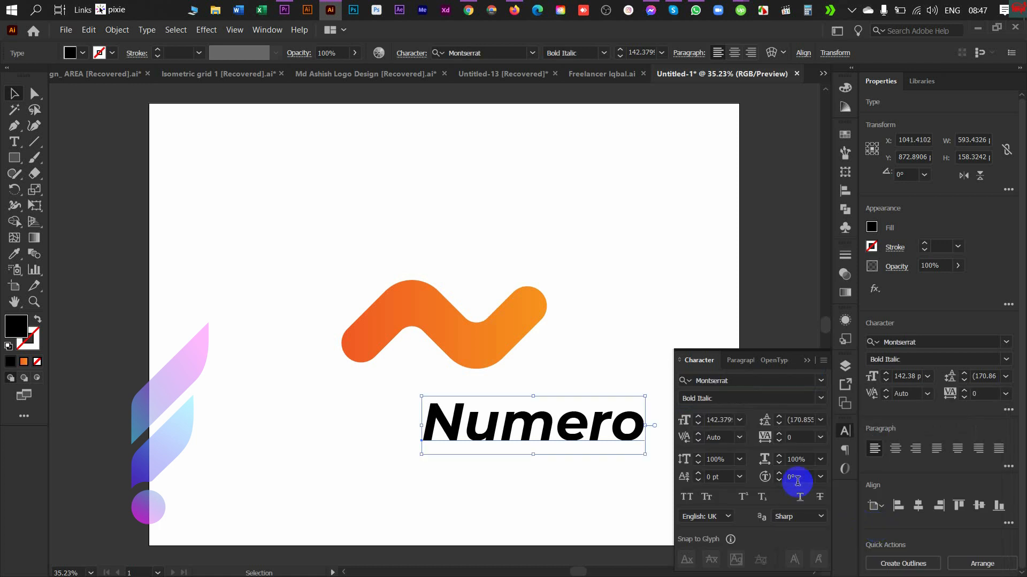
# Set the text's kerning to Optical and convert the text to outlines.
pyautogui.click(740, 440)
pyautogui.click(758, 195)
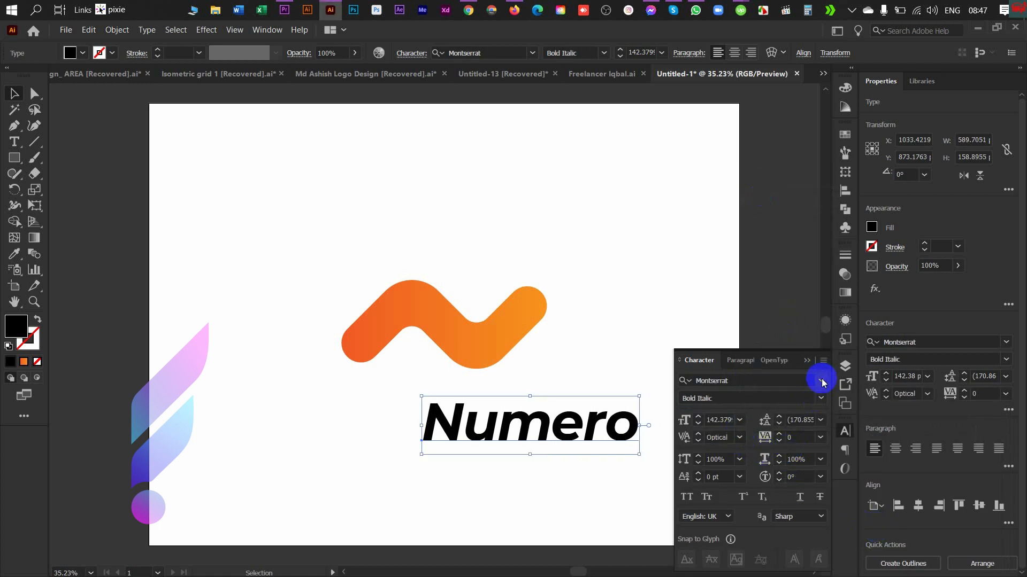
pyautogui.click(846, 431)
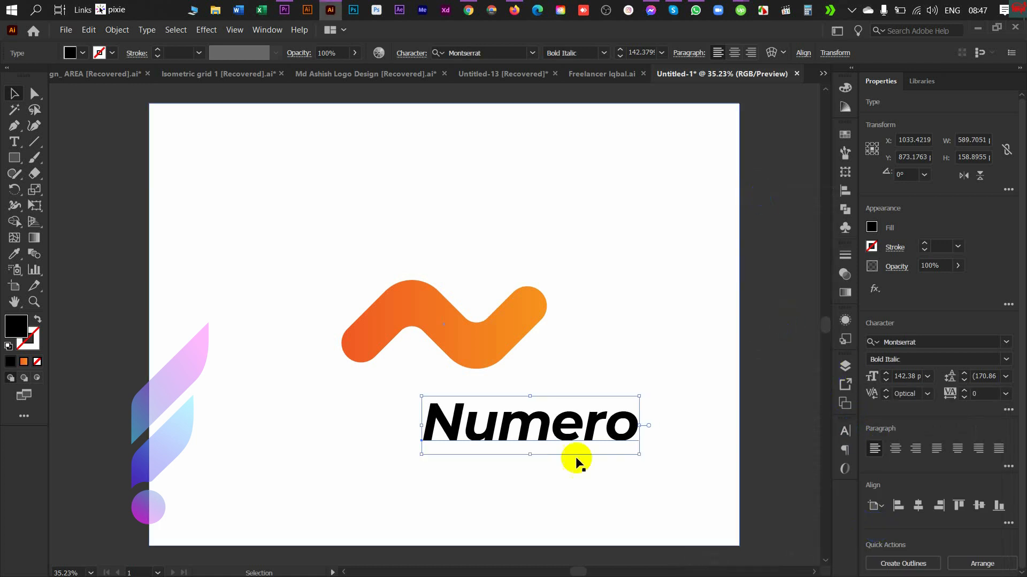
pyautogui.rightClick(524, 435)
pyautogui.moveTo(588, 247)
pyautogui.click(584, 274)
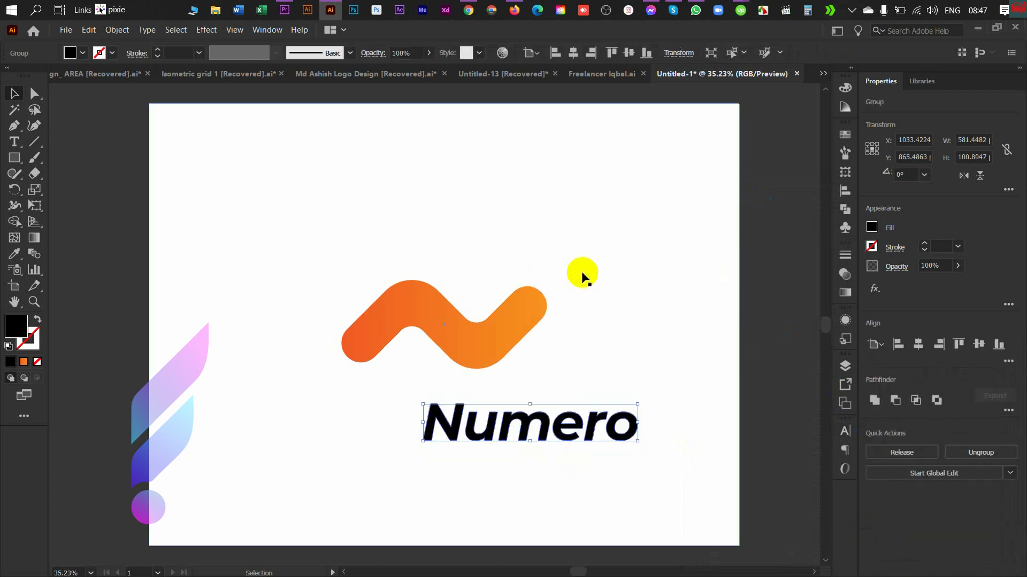
# Change the outlined wordmark's fill from black to a dark navy blue.
pyautogui.doubleClick(21, 326)
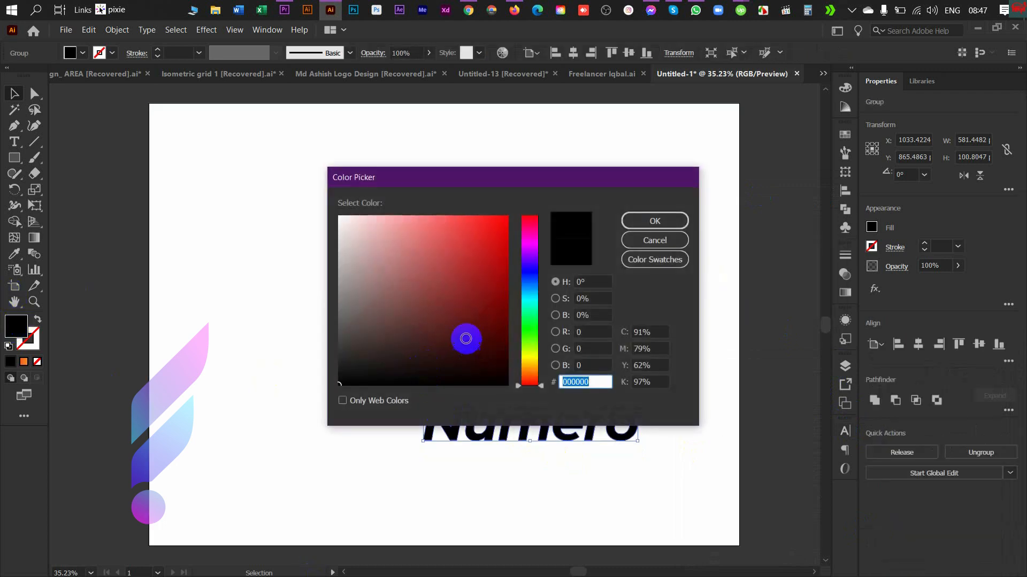
pyautogui.moveTo(533, 298); pyautogui.dragTo(532, 277)
pyautogui.click(428, 351)
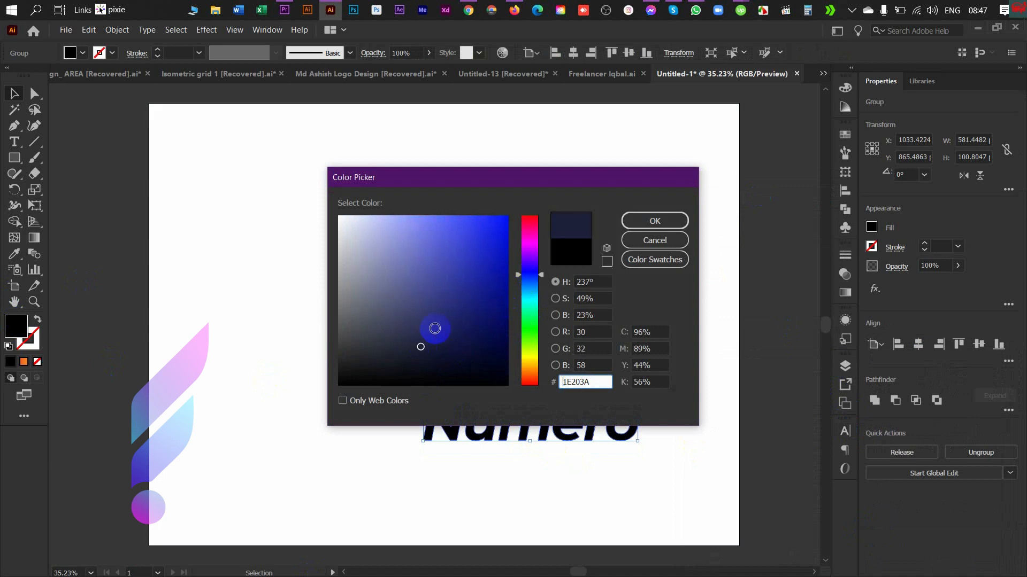
pyautogui.click(654, 221)
# Place the wordmark to the right of the band and scale the band down to about 370 px wide.
pyautogui.moveTo(492, 344); pyautogui.dragTo(437, 344)
pyautogui.moveTo(488, 431); pyautogui.dragTo(569, 334)
pyautogui.moveTo(457, 326); pyautogui.dragTo(404, 323)
pyautogui.moveTo(252, 280); pyautogui.dragTo(304, 308)
pyautogui.moveTo(390, 349); pyautogui.dragTo(435, 330)
# Align the vertical centers of the band and wordmark and group them.
pyautogui.keyDown('shift'); pyautogui.click(505, 322); pyautogui.keyUp('shift')
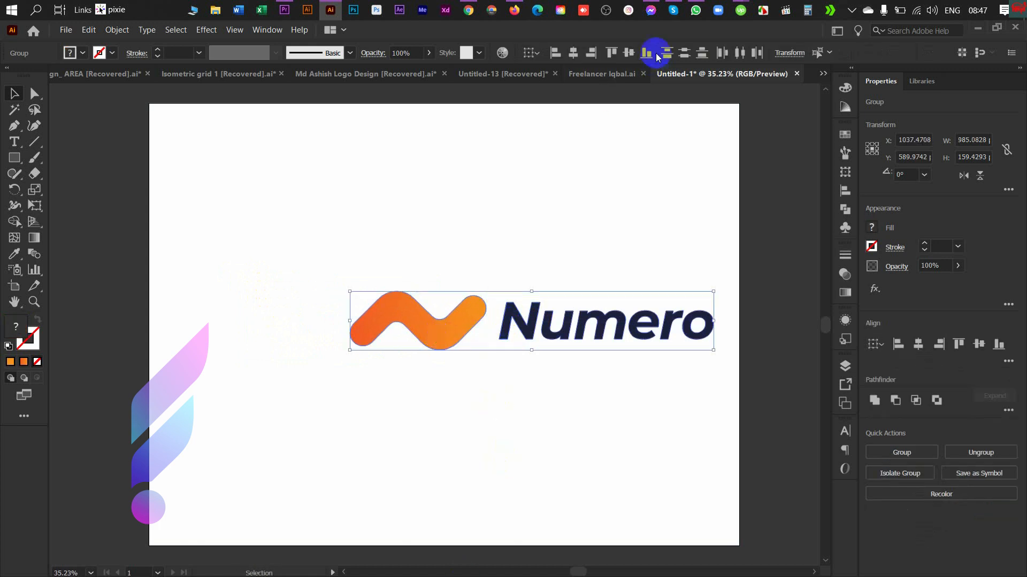
pyautogui.click(628, 54)
pyautogui.hotkey('ctrl', 'g')
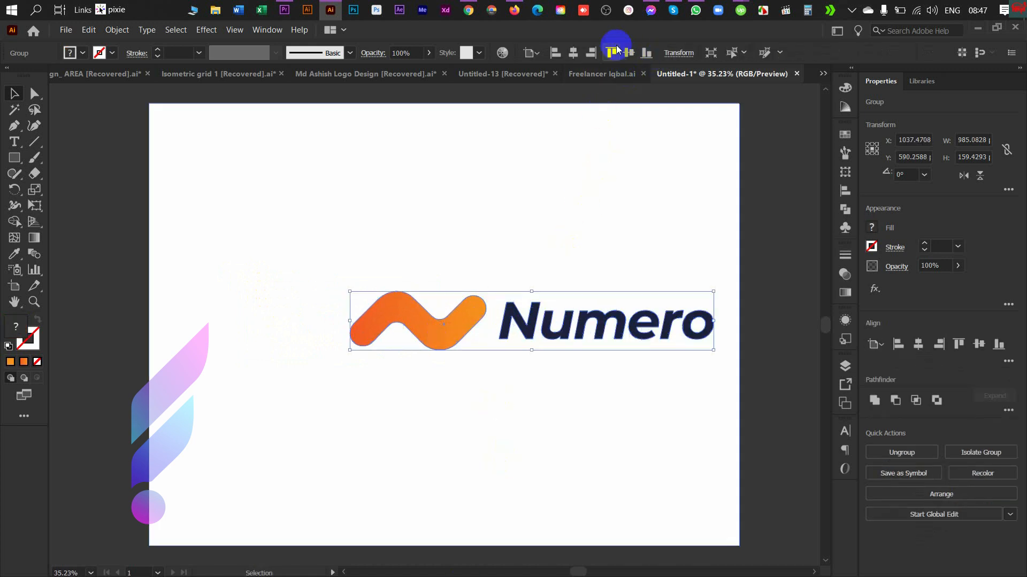
# Center the logo group horizontally and vertically on the artboard.
pyautogui.click(573, 54)
pyautogui.click(763, 220)
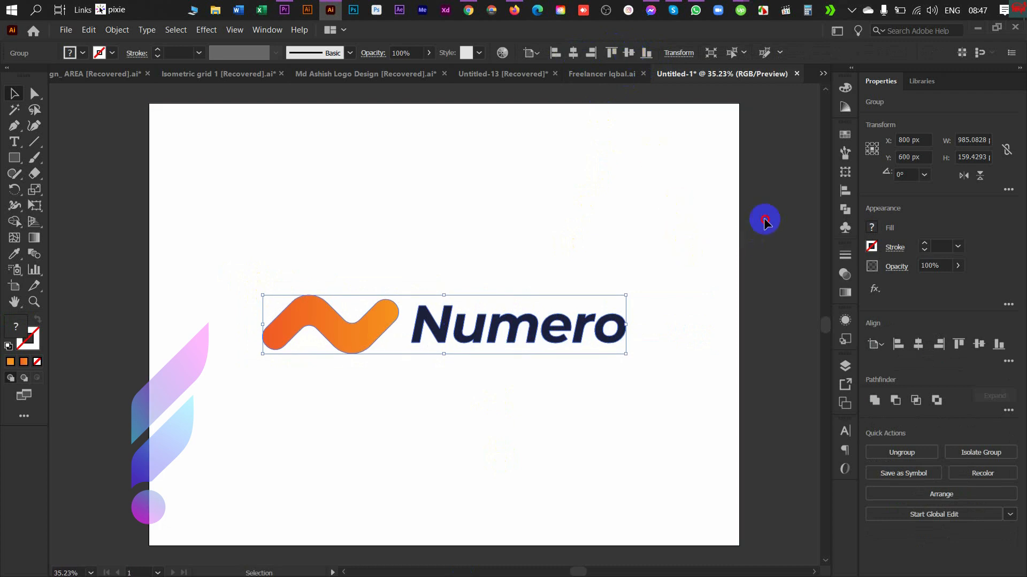
pyautogui.scroll(-2, 482, 305)
pyautogui.scroll(2, 607, 291)
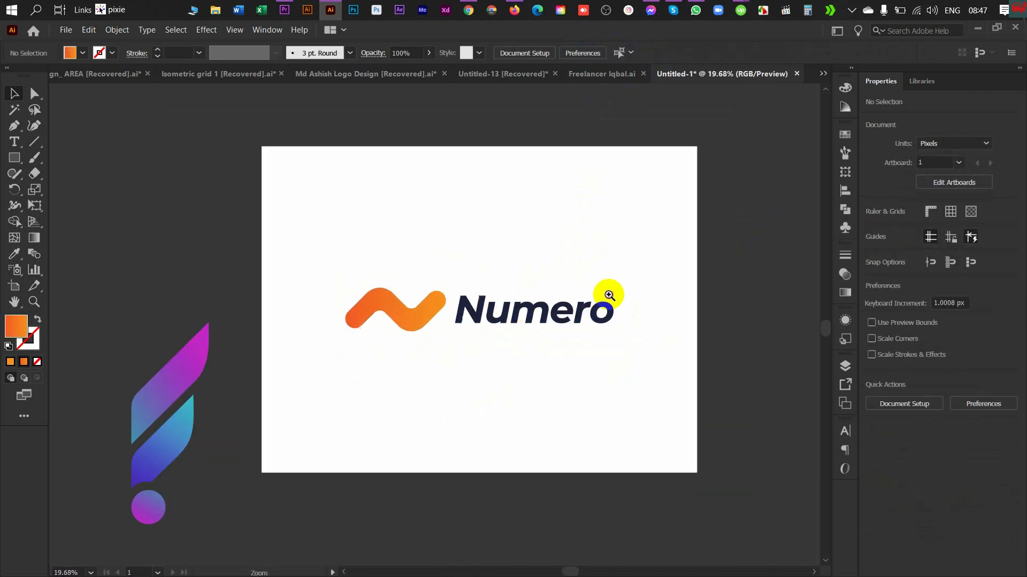
pyautogui.click(632, 321)
pyautogui.hscroll(1, 615, 300)
pyautogui.click(634, 257)
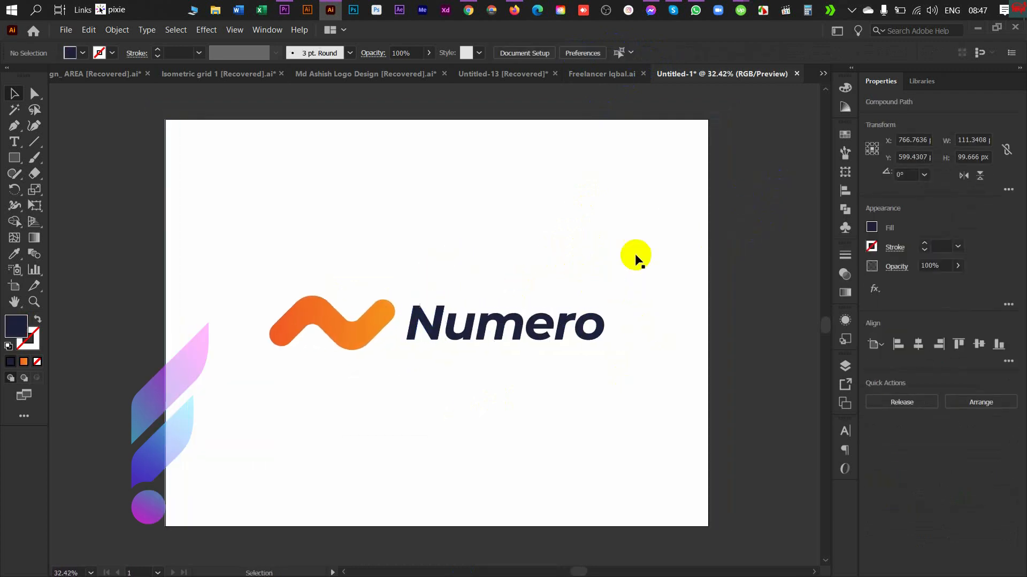
# Ungroup the logo so the band and wordmark can be selected separately.
pyautogui.click(339, 314)
pyautogui.rightClick(334, 324)
pyautogui.click(770, 236)
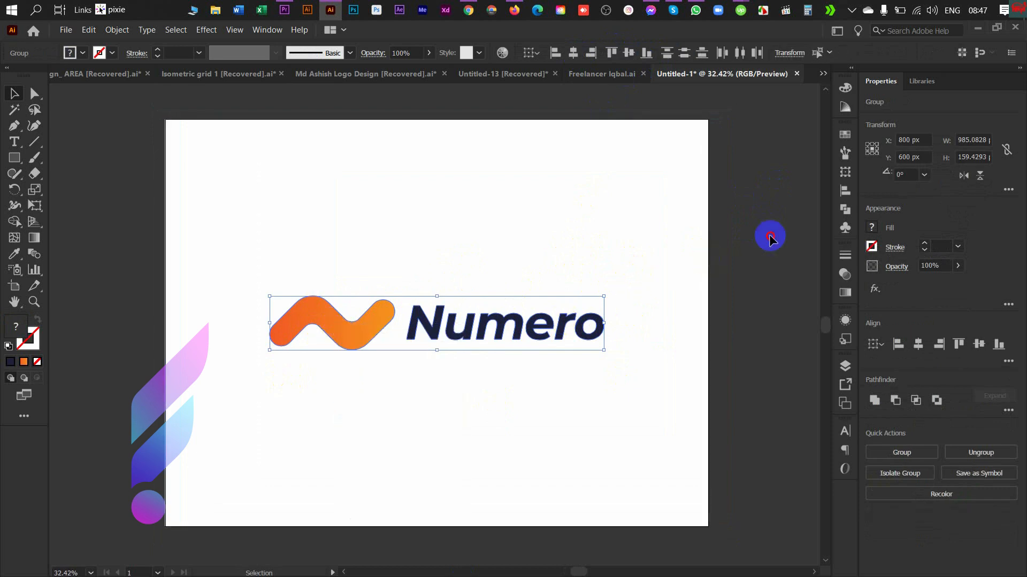
pyautogui.click(364, 330)
# Fill the white background rectangle with a very dark navy blue.
pyautogui.click(271, 207)
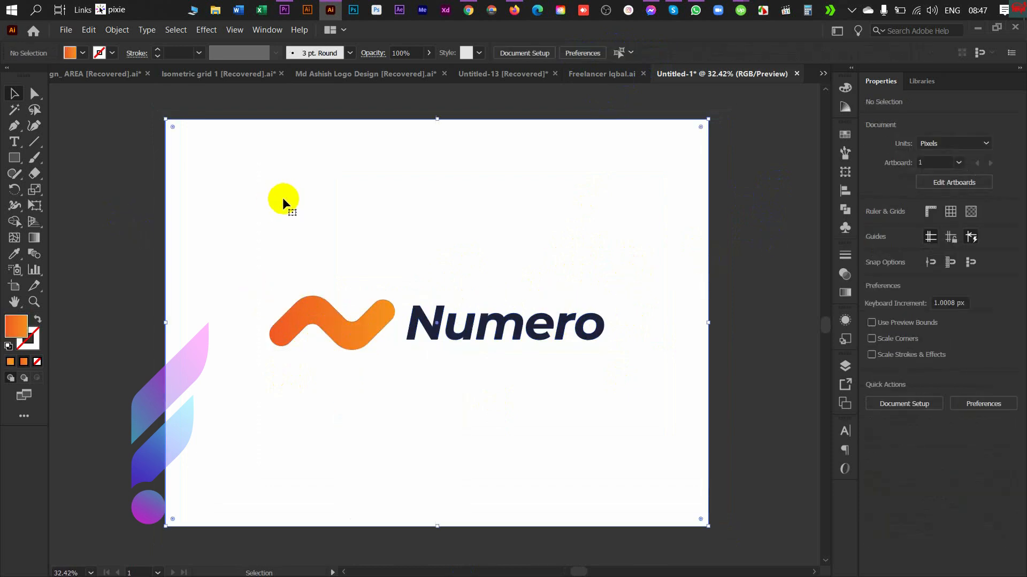
pyautogui.doubleClick(12, 328)
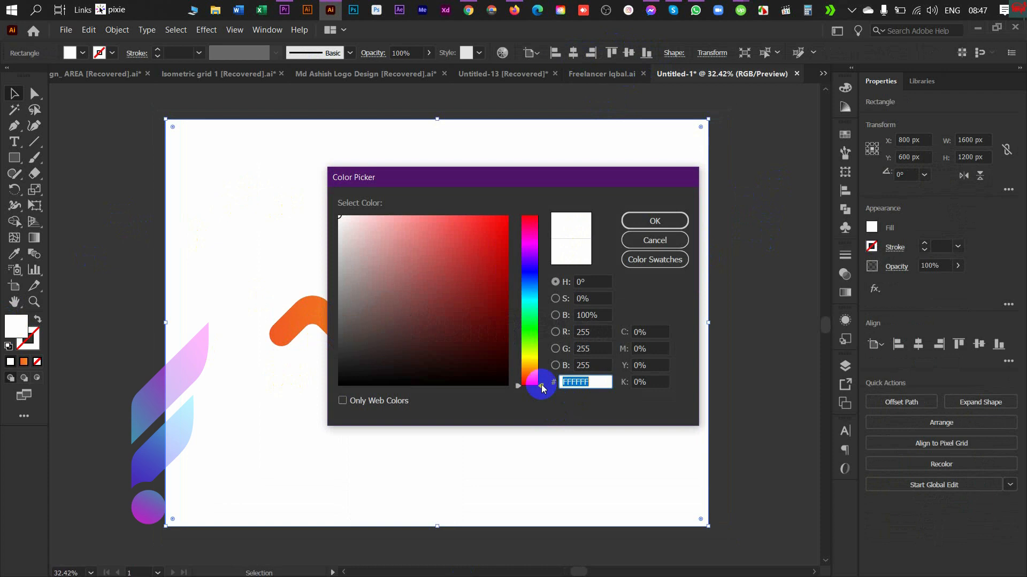
pyautogui.moveTo(529, 185); pyautogui.dragTo(627, 167)
pyautogui.moveTo(627, 310); pyautogui.dragTo(627, 264)
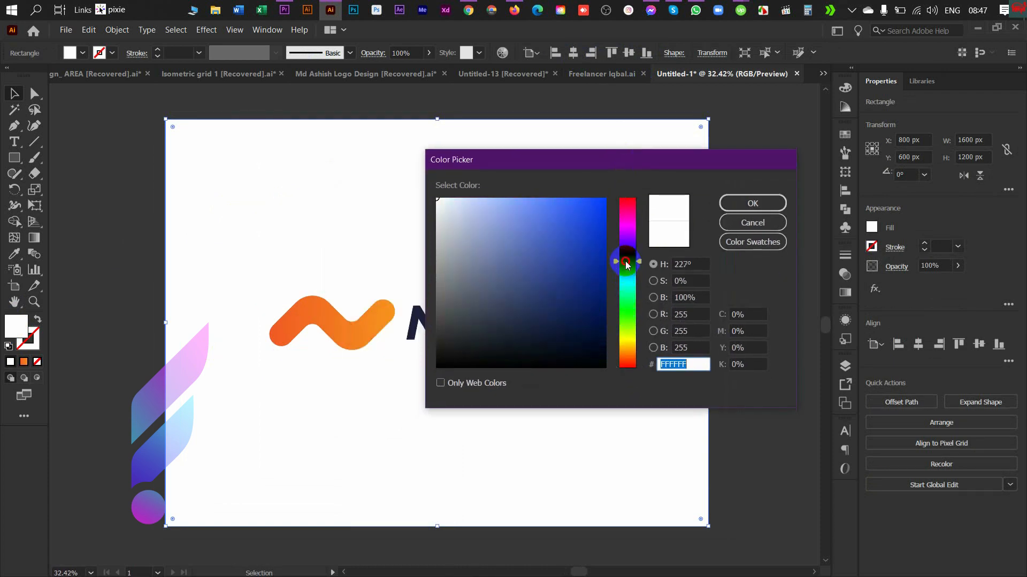
pyautogui.click(570, 326)
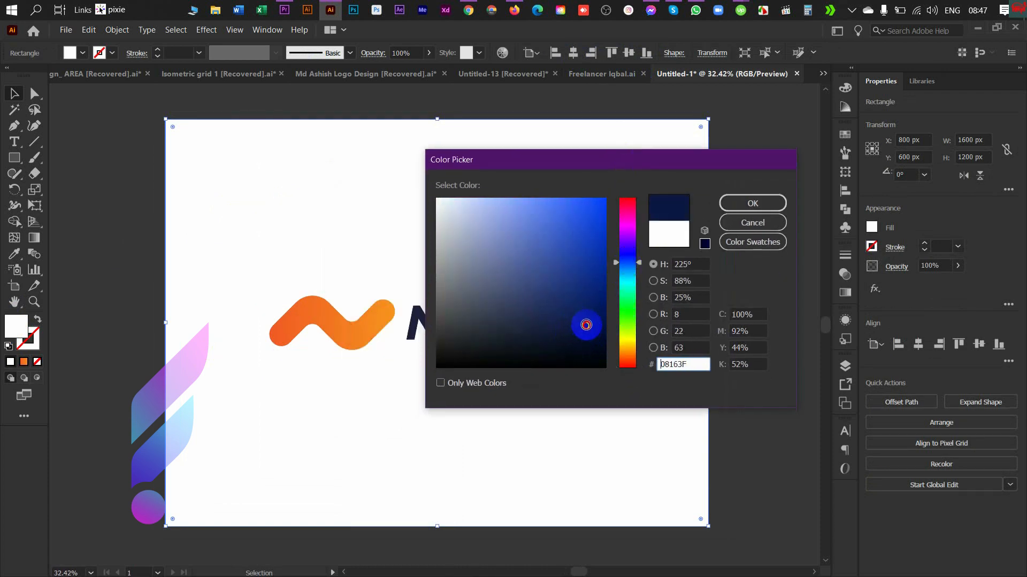
pyautogui.moveTo(594, 330); pyautogui.dragTo(568, 346)
pyautogui.click(752, 203)
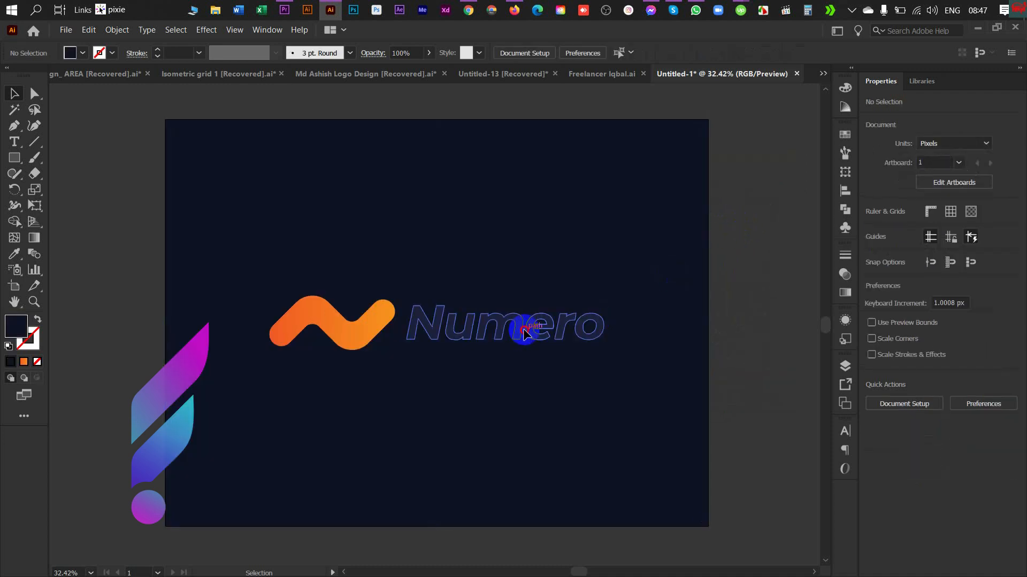
# Recolor the Numero wordmark with an off-white swatch.
pyautogui.click(524, 331)
pyautogui.click(80, 52)
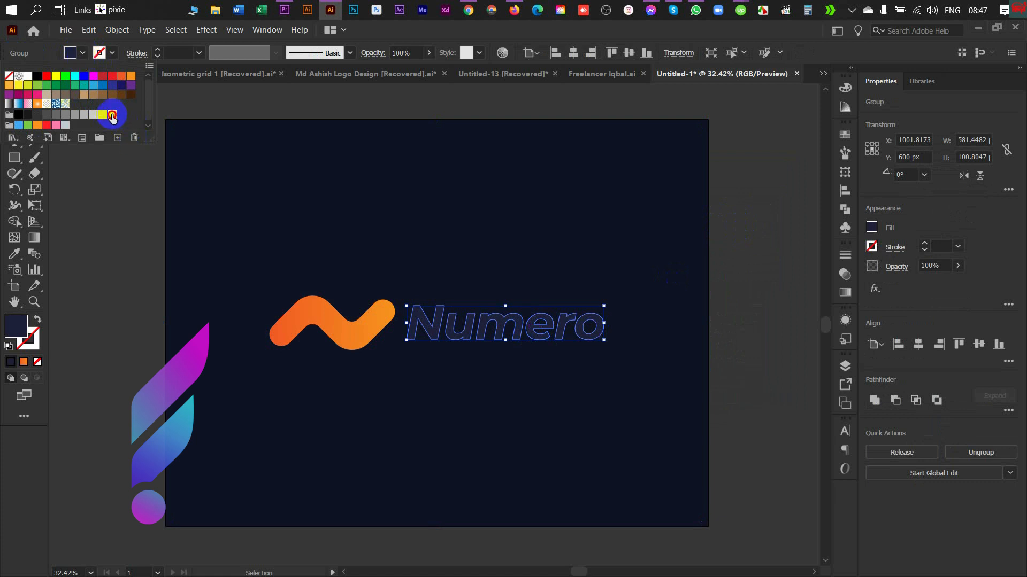
pyautogui.click(111, 116)
pyautogui.click(96, 199)
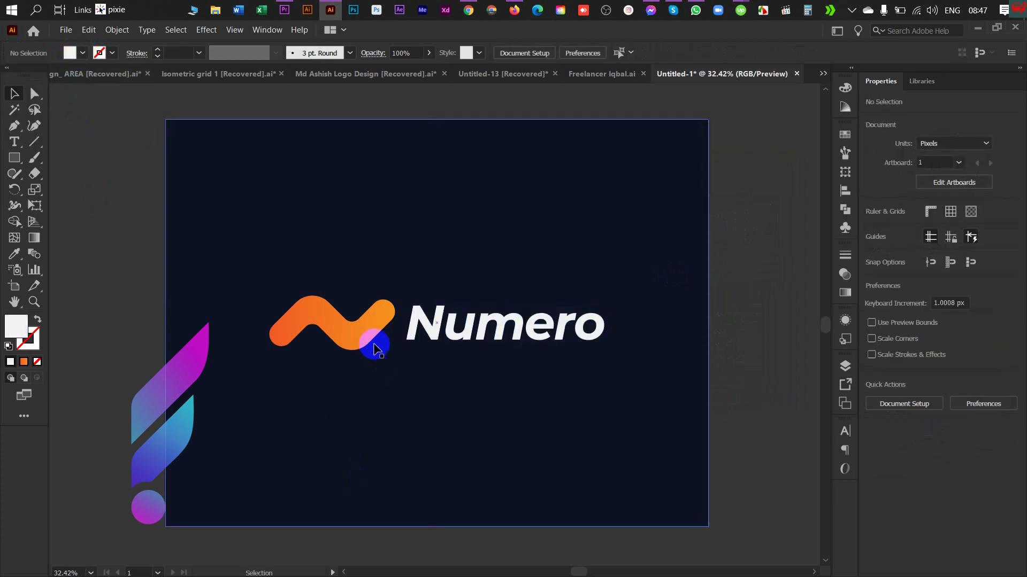
# Darken the background rectangle's fill to a nearly black navy.
pyautogui.click(374, 351)
pyautogui.click(239, 263)
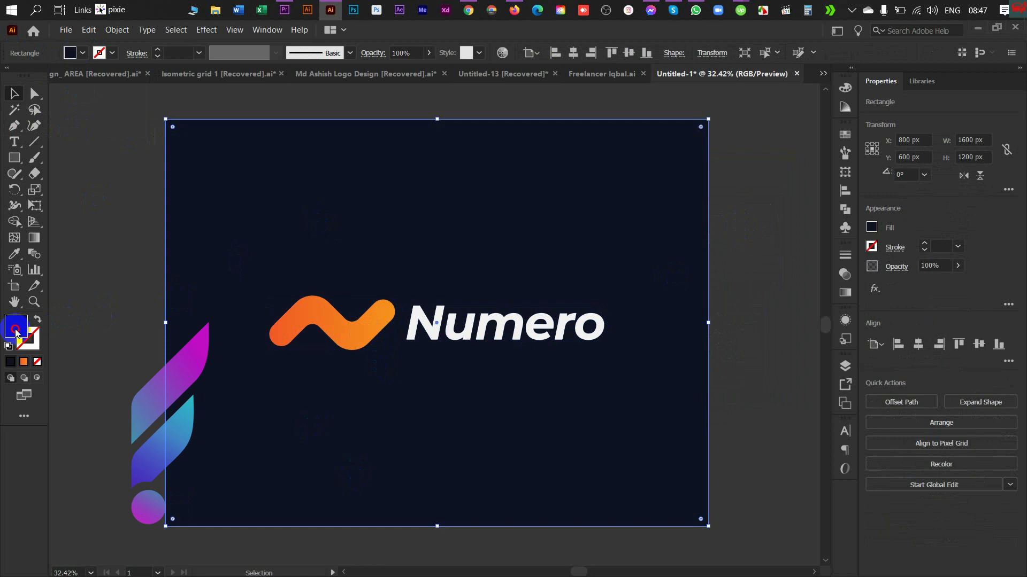
pyautogui.doubleClick(16, 330)
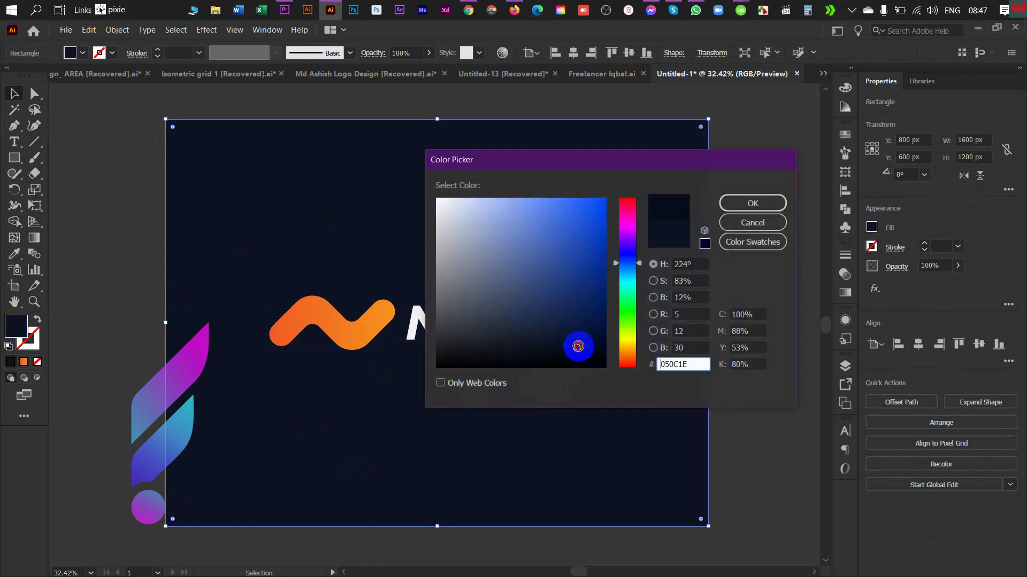
pyautogui.click(739, 204)
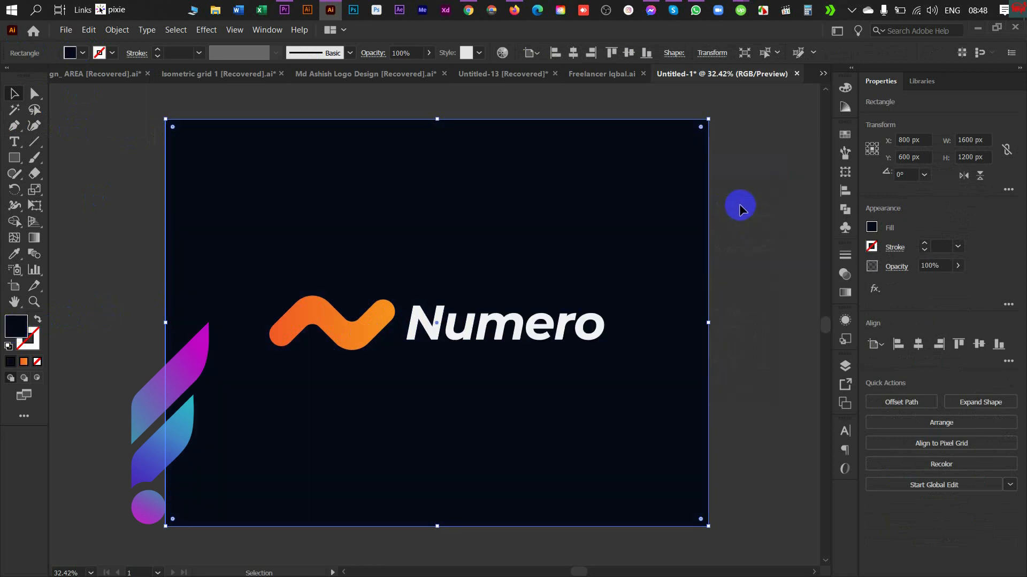
pyautogui.click(739, 203)
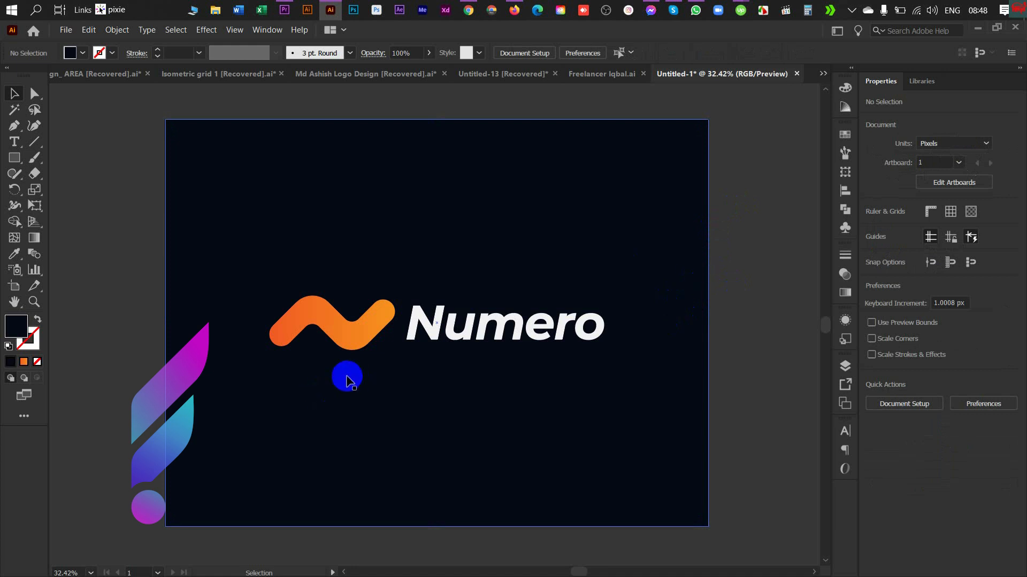
# Change the background rectangle's fill to a less saturated dark blue-gray.
pyautogui.click(216, 267)
pyautogui.click(13, 329)
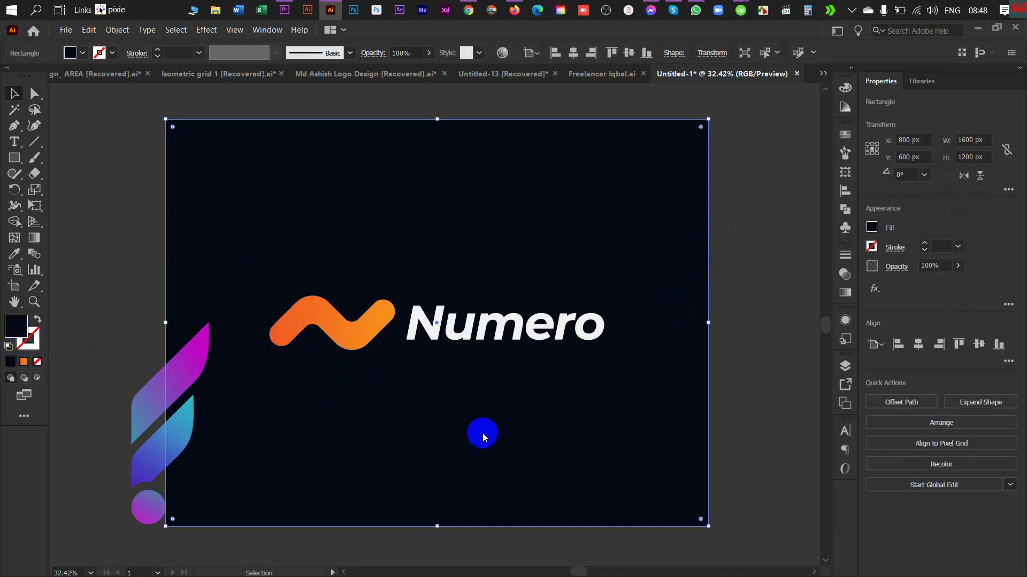
pyautogui.click(525, 347)
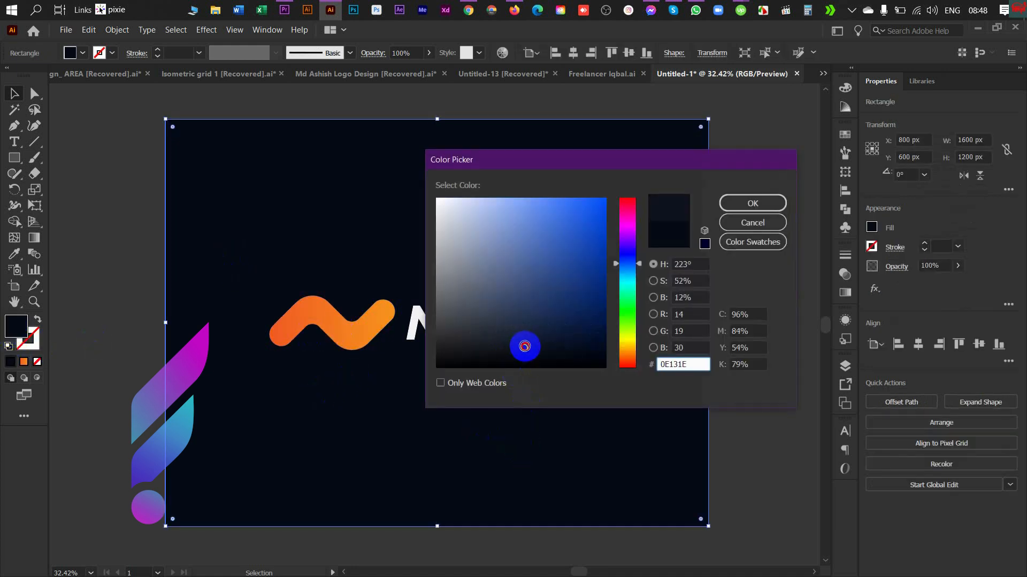
pyautogui.click(753, 203)
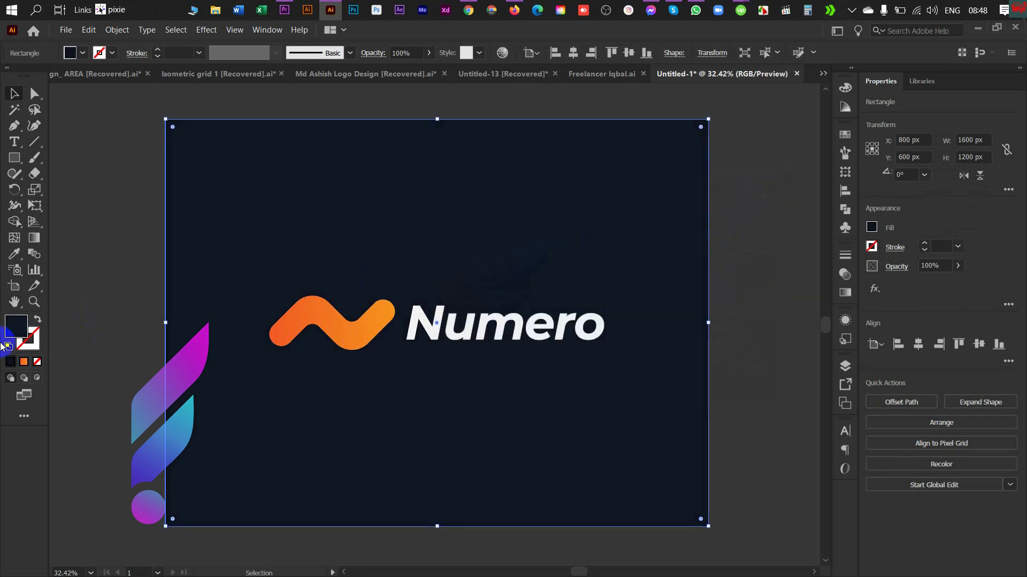
# Set the background rectangle's fill to the indigo navy 1C1C3D.
pyautogui.doubleClick(18, 323)
pyautogui.moveTo(627, 263); pyautogui.dragTo(626, 255)
pyautogui.click(525, 326)
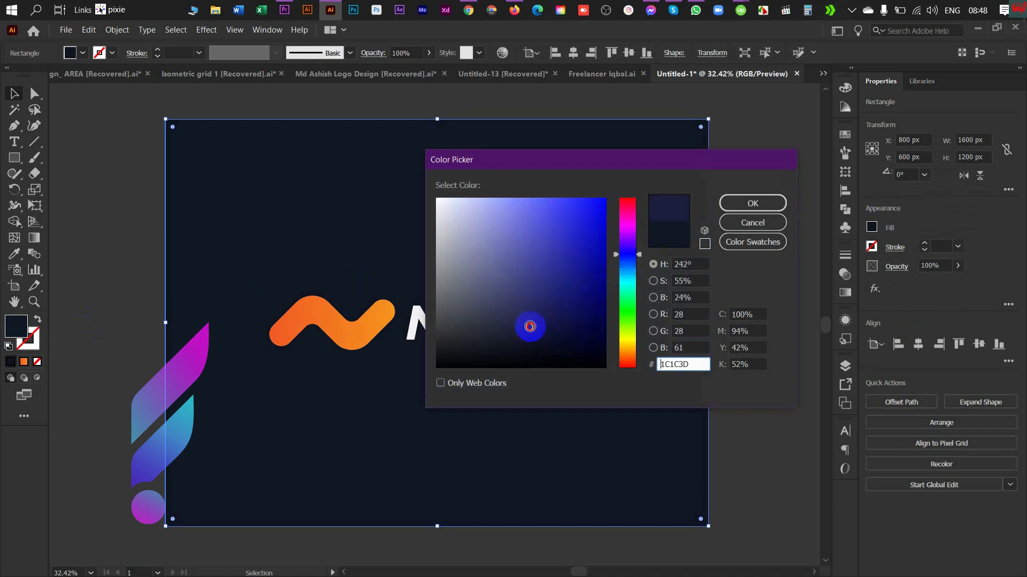
pyautogui.click(738, 202)
pyautogui.click(733, 201)
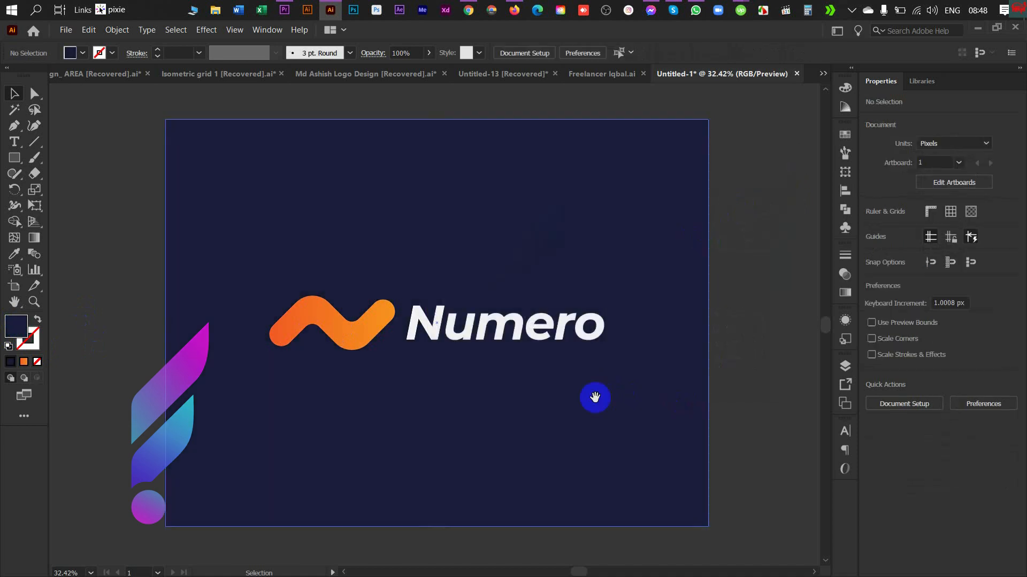
pyautogui.moveTo(543, 381); pyautogui.dragTo(484, 408)
pyautogui.moveTo(486, 356); pyautogui.dragTo(553, 389)
# Darken the background rectangle's fill to the deep navy 0B0B28.
pyautogui.click(287, 277)
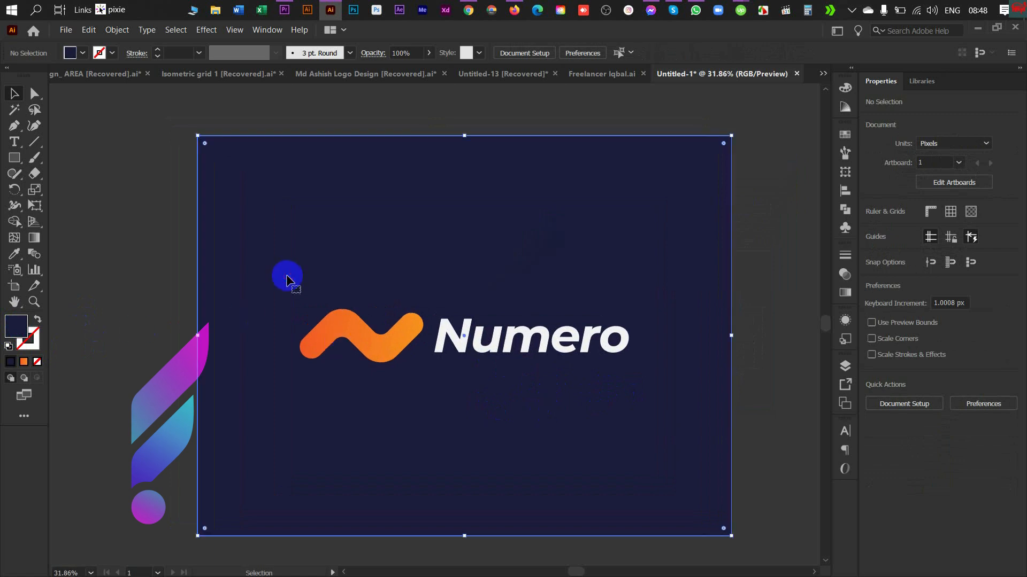
pyautogui.doubleClick(15, 324)
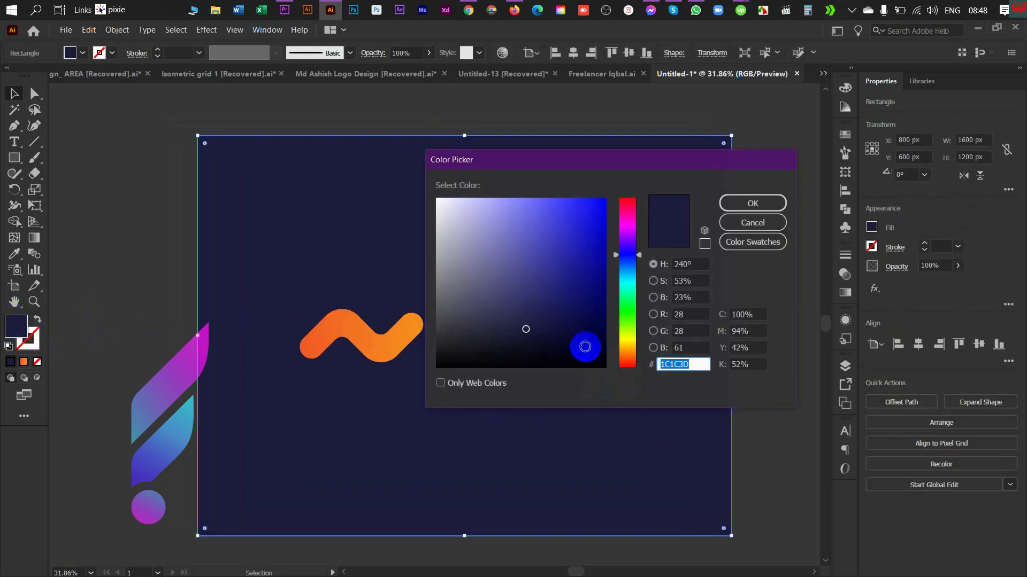
pyautogui.click(562, 341)
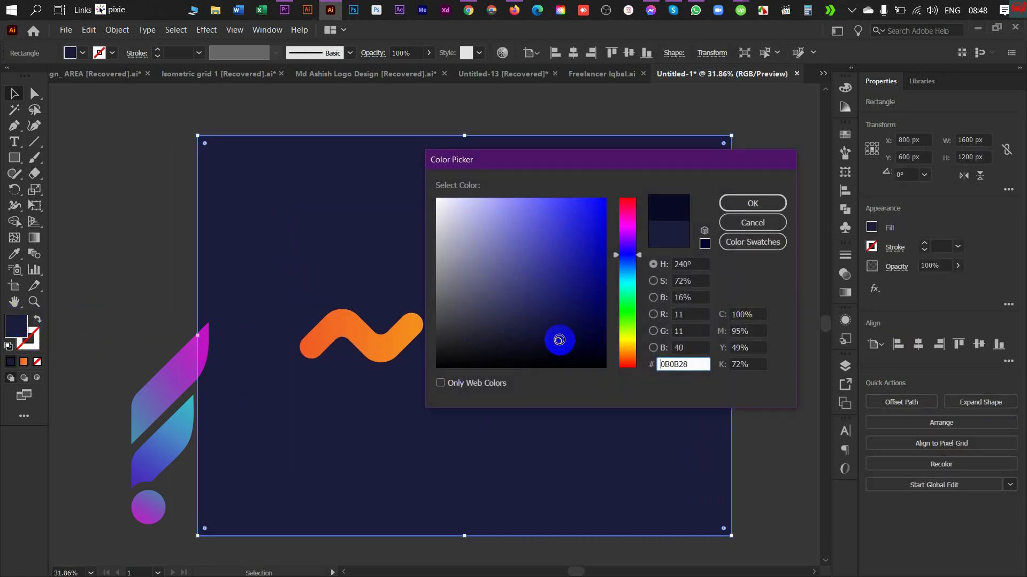
pyautogui.click(747, 203)
pyautogui.hotkey('ctrl', 'shift', 'a')
pyautogui.press('z')
pyautogui.moveTo(629, 293)
pyautogui.mouseDown()
pyautogui.moveTo(601, 284)
pyautogui.moveTo(633, 309)
pyautogui.mouseUp()
# Duplicate the orange wavy band, placing the copy just above the original logo.
pyautogui.click(563, 347)
pyautogui.keyDown('shift'); pyautogui.click(375, 342); pyautogui.keyUp('shift')
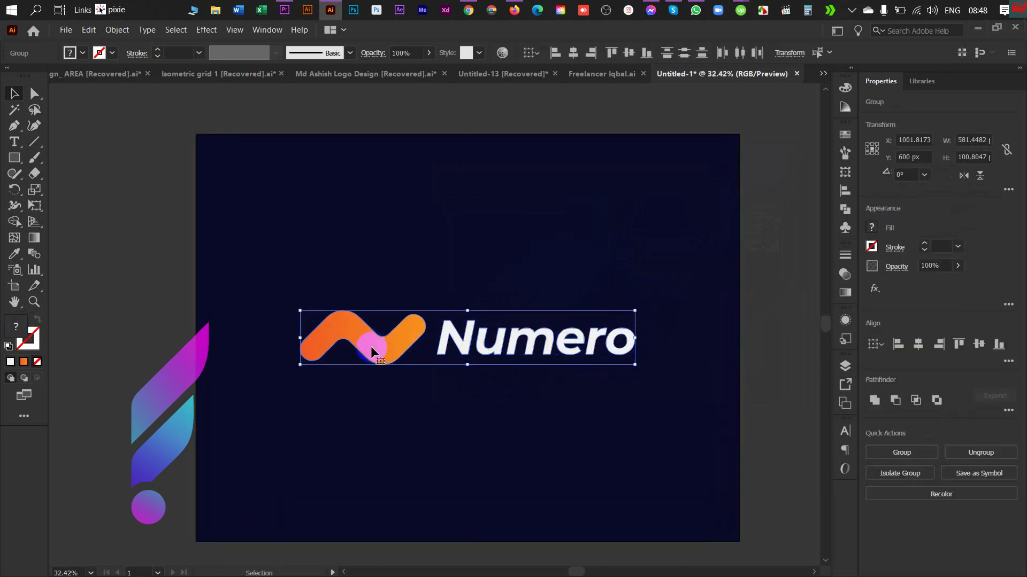
pyautogui.click(769, 154)
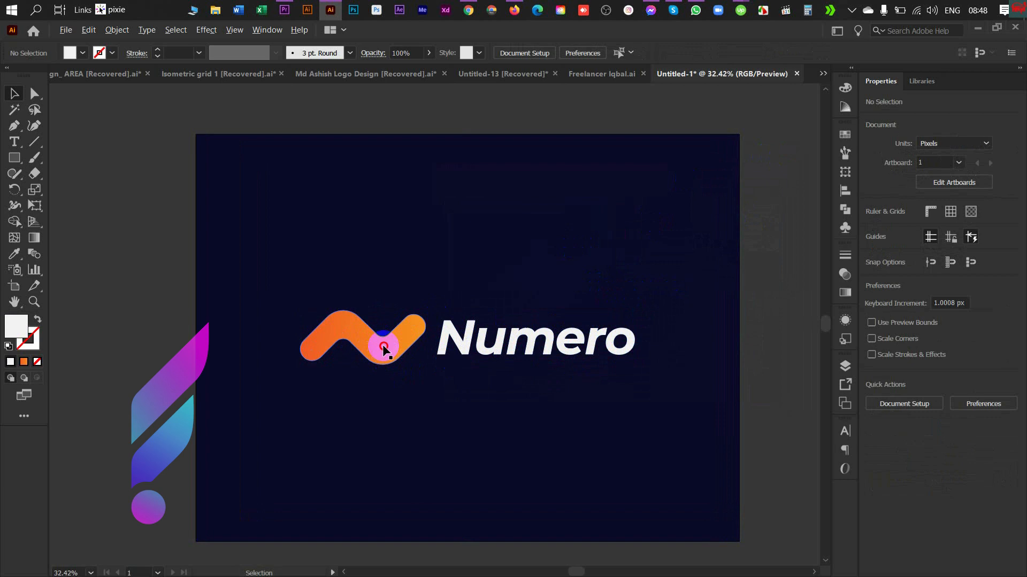
pyautogui.moveTo(383, 347); pyautogui.dragTo(354, 277)
# Group the original orange band with the Numero wordmark.
pyautogui.click(463, 338)
pyautogui.keyDown('shift'); pyautogui.click(396, 351); pyautogui.keyUp('shift')
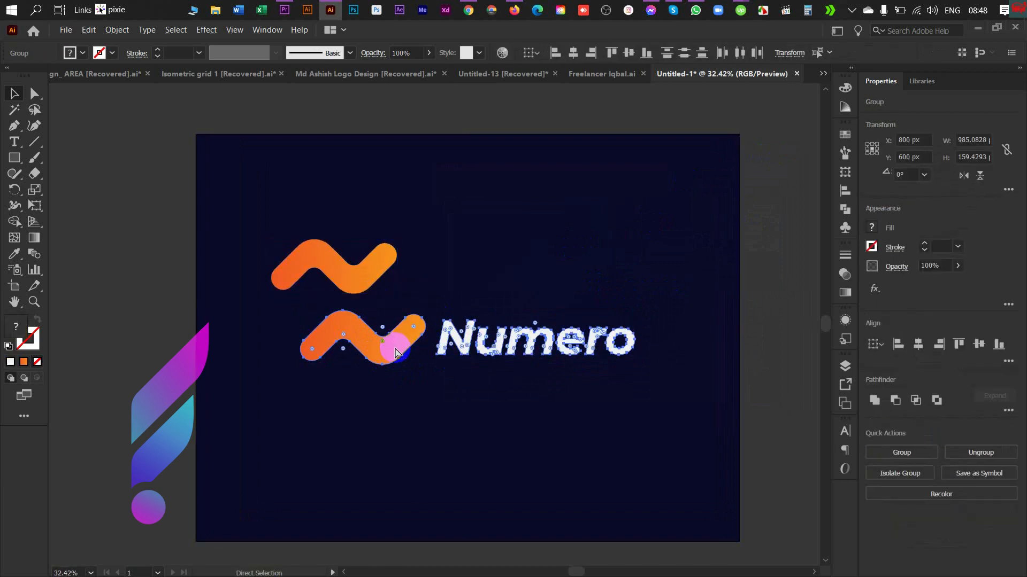
pyautogui.hotkey('ctrl', 'g')
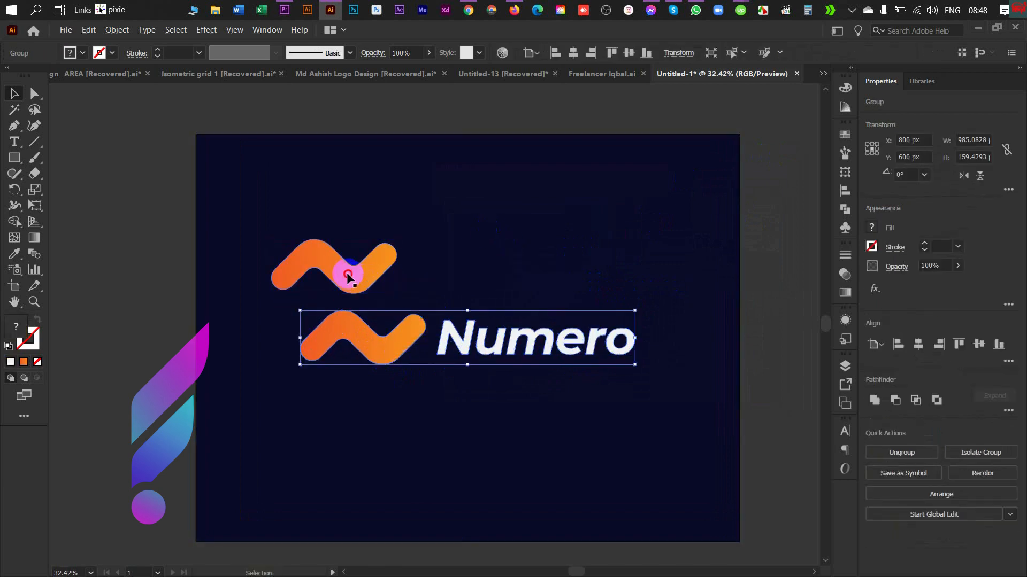
# Align the band copy to the artboard's upper-left corner, enlarge it to 1600 px wide and set its opacity to 15%.
pyautogui.click(353, 276)
pyautogui.click(714, 53)
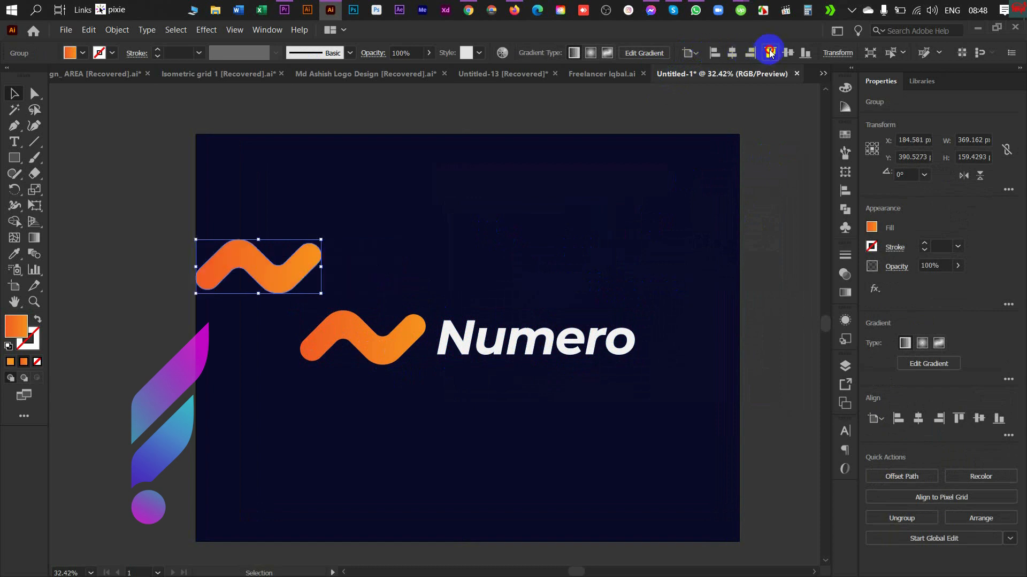
pyautogui.click(770, 52)
pyautogui.moveTo(324, 188); pyautogui.dragTo(738, 552)
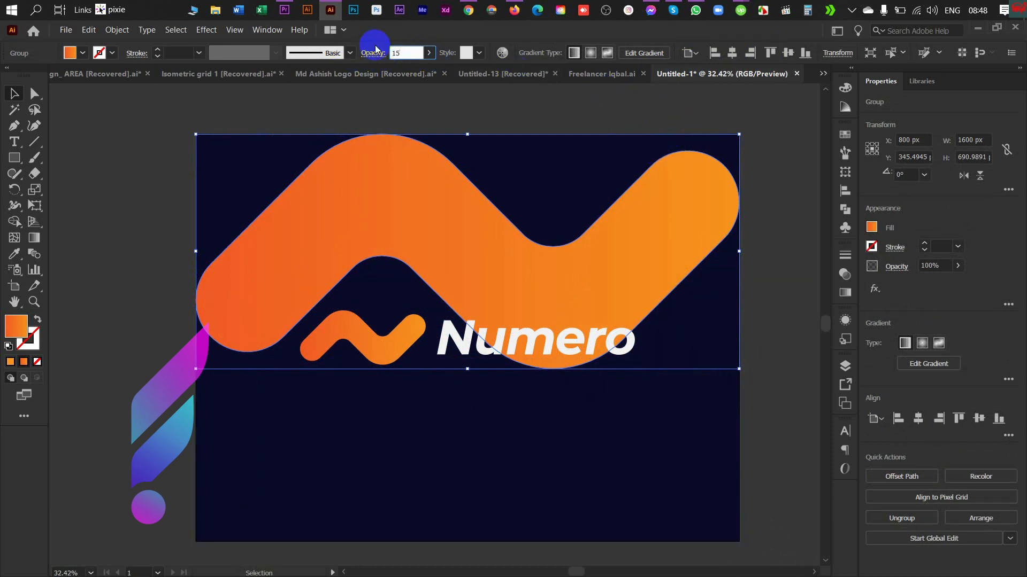
pyautogui.press('Return')
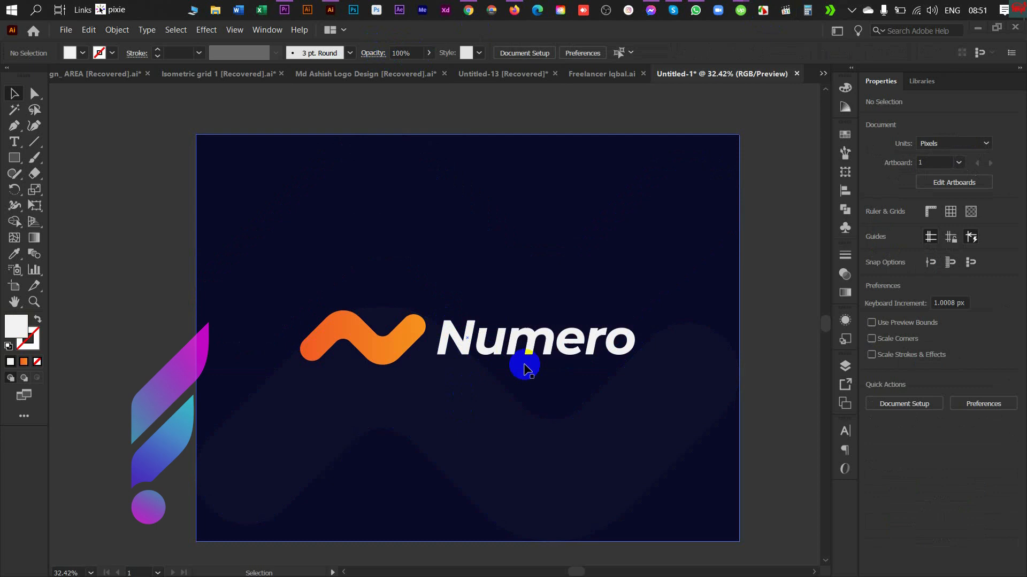
# Enlarge the grouped Numero logo slightly and proportionally about its centre.
pyautogui.click(601, 352)
pyautogui.moveTo(635, 367); pyautogui.dragTo(650, 390)
pyautogui.click(754, 377)
# Set the opacity of the large off-white band behind the logo to 1%.
pyautogui.click(690, 397)
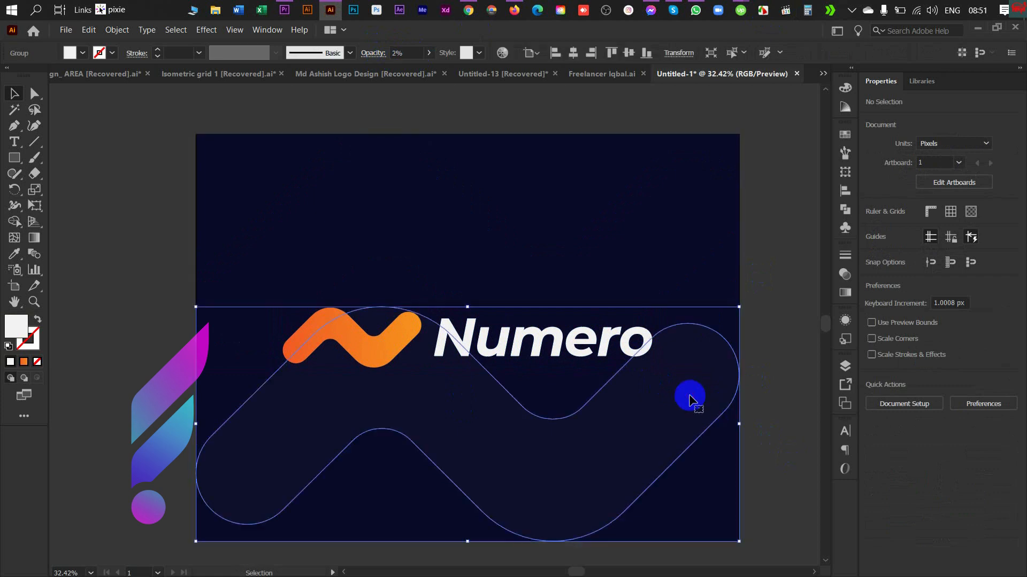
pyautogui.click(414, 51)
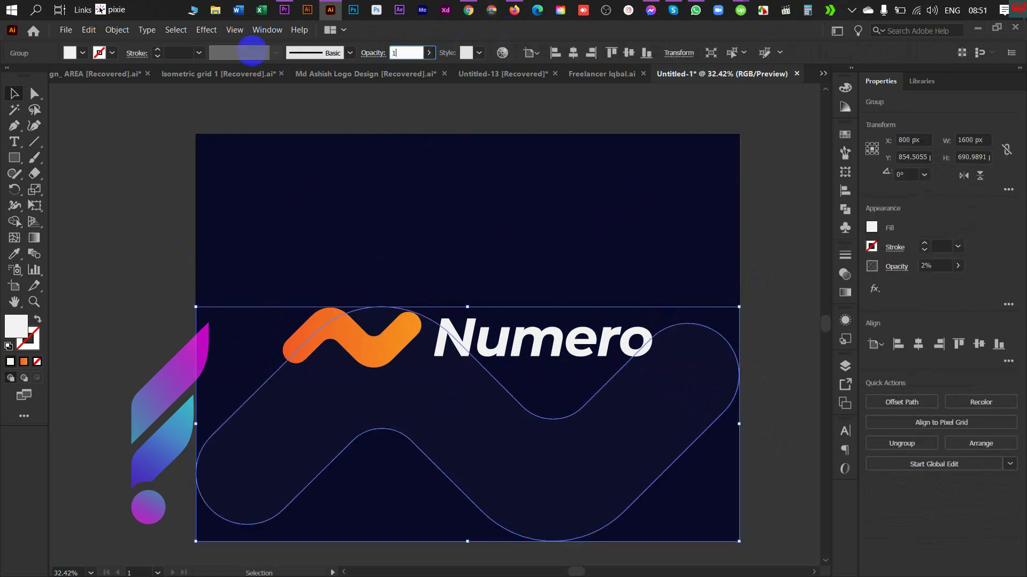
pyautogui.write('1')
pyautogui.click(96, 122)
pyautogui.moveTo(509, 326); pyautogui.dragTo(597, 422)
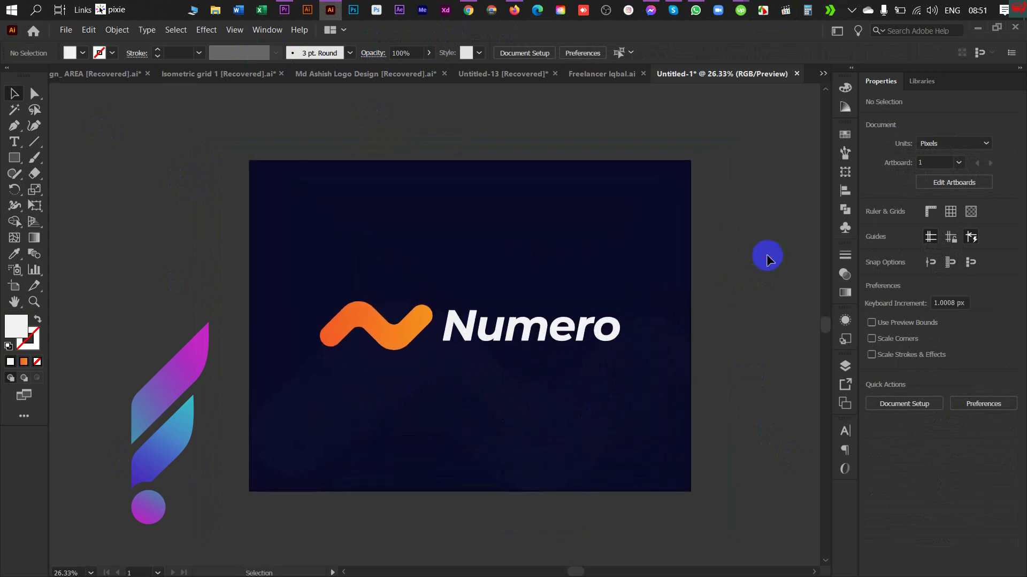
pyautogui.click(127, 192)
pyautogui.moveTo(383, 227); pyautogui.dragTo(479, 252)
pyautogui.keyDown('alt'); pyautogui.click(150, 199); pyautogui.keyUp('alt')
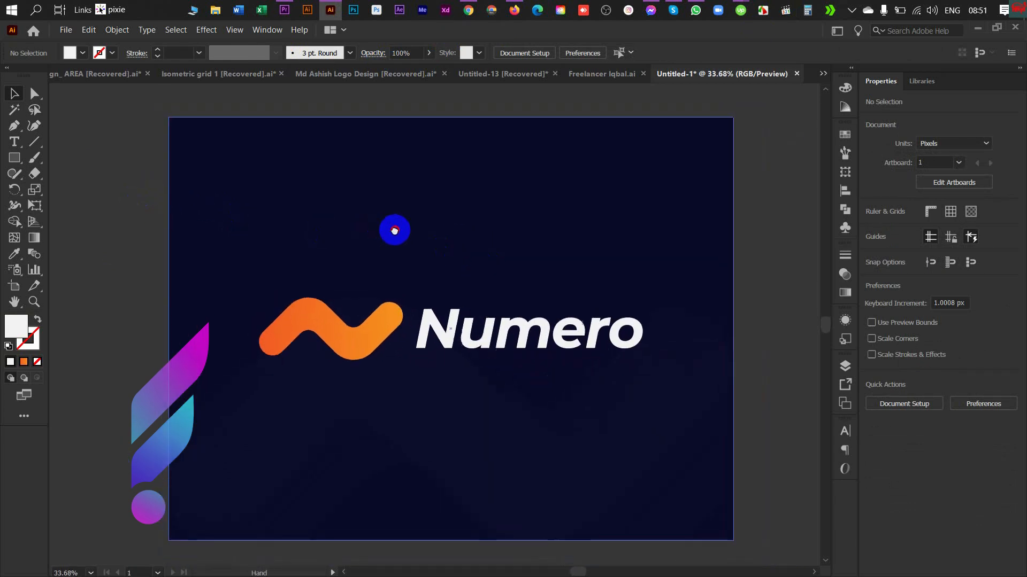